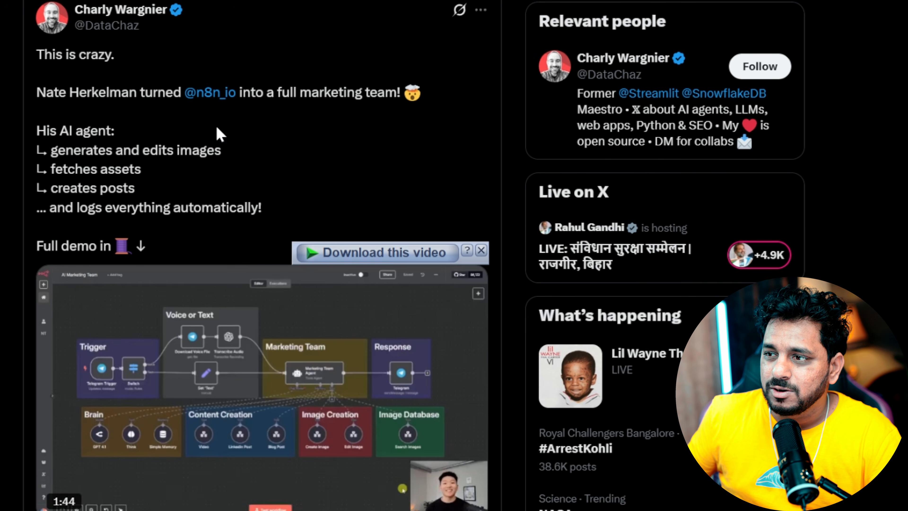
Read through the X post about the n8n marketing team agent, including its demo video and engagement figures
scroll(109, 292, down, 1)
scroll(109, 292, down, 3)
scroll(116, 274, up, 3)
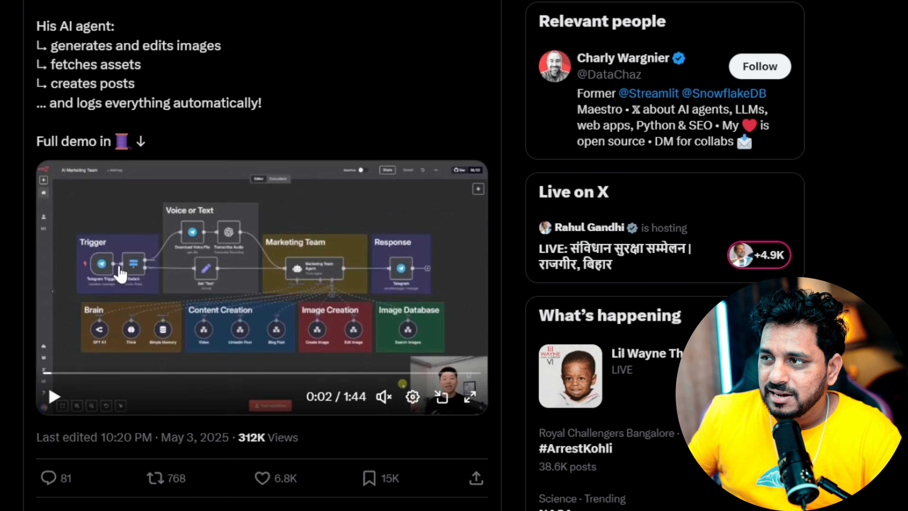
scroll(218, 393, down, 3)
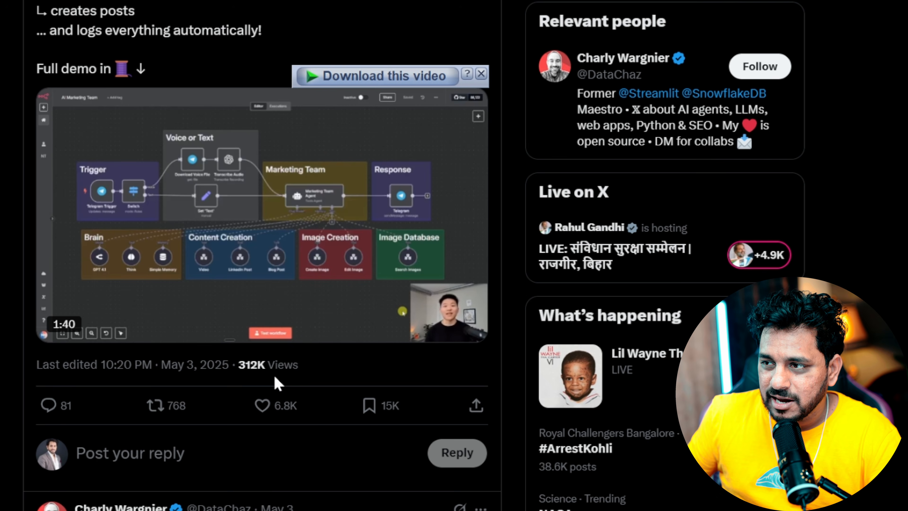
scroll(232, 322, down, 4)
scroll(233, 322, up, 6)
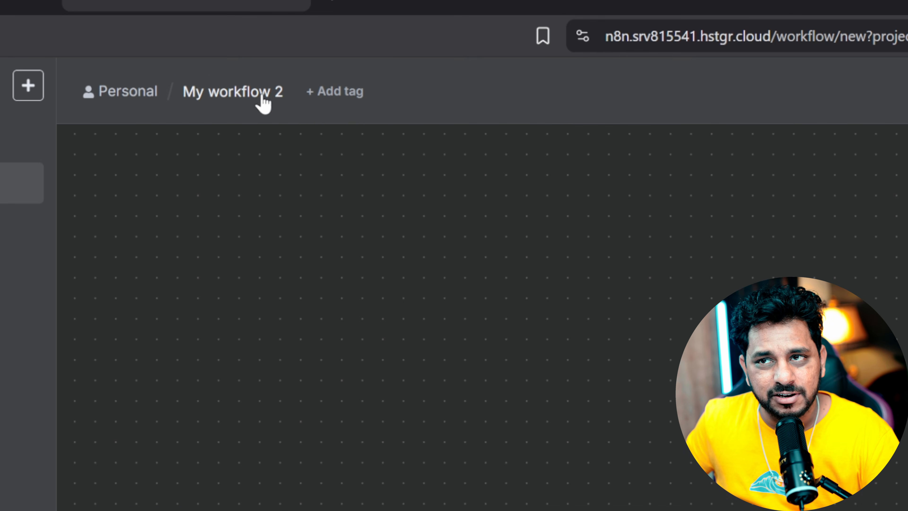
Switch to the new n8n workflow and rename it "Twitter X - Post Scrapping"
text(T)
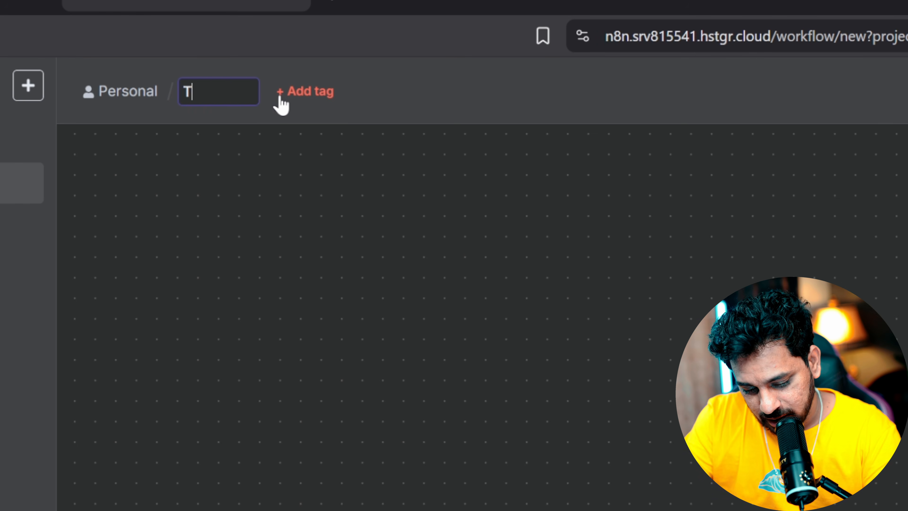
text(witter X - Pos)
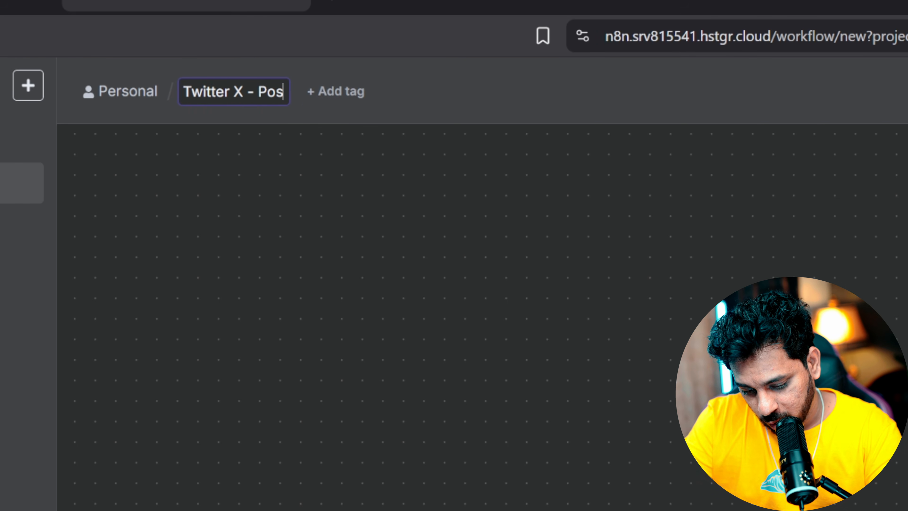
text(t Scrapping)
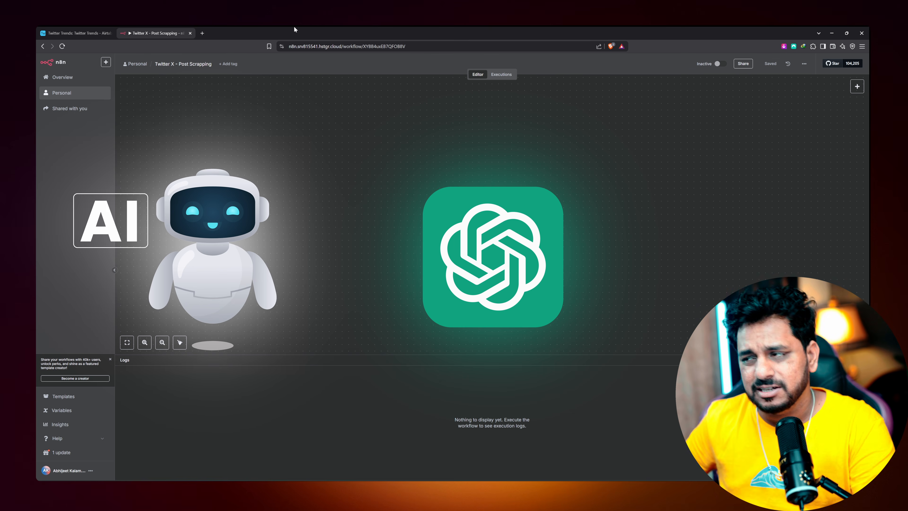
Add an "On chat message" trigger as the first step and move its node toward the canvas's left side
click(493, 211)
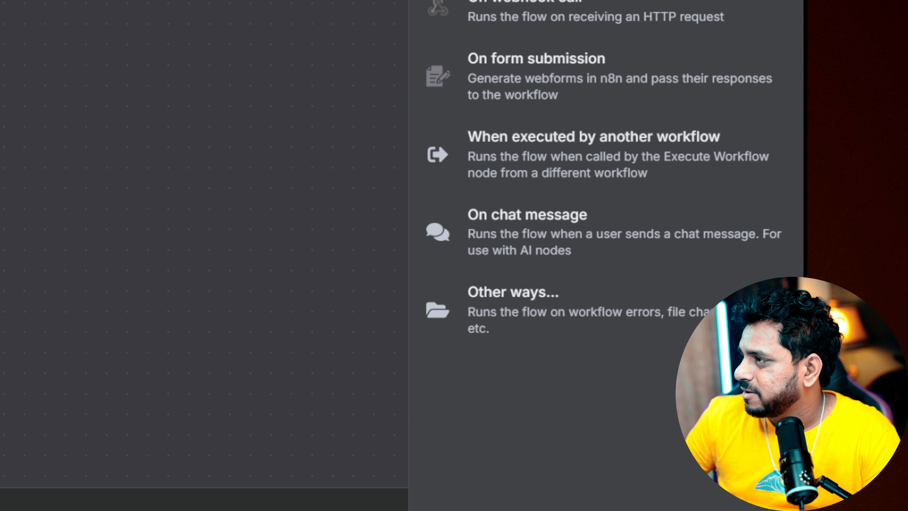
click(544, 235)
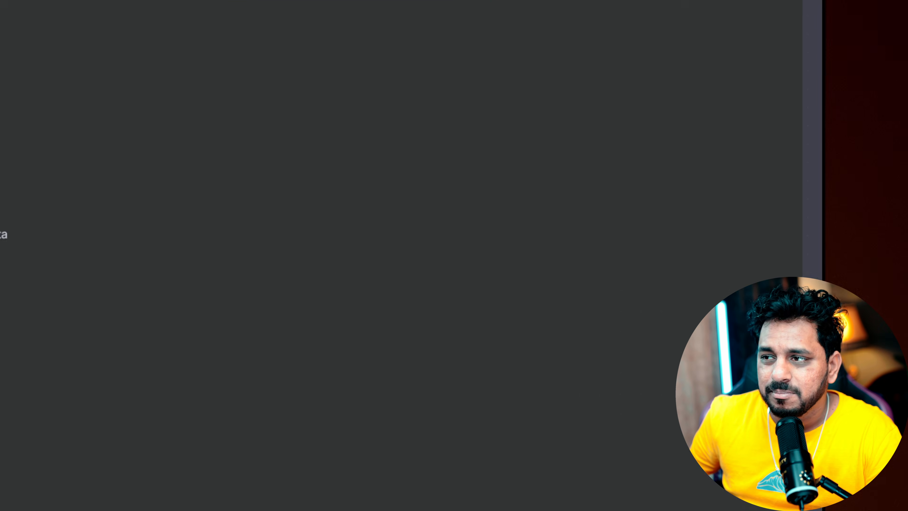
click(65, 60)
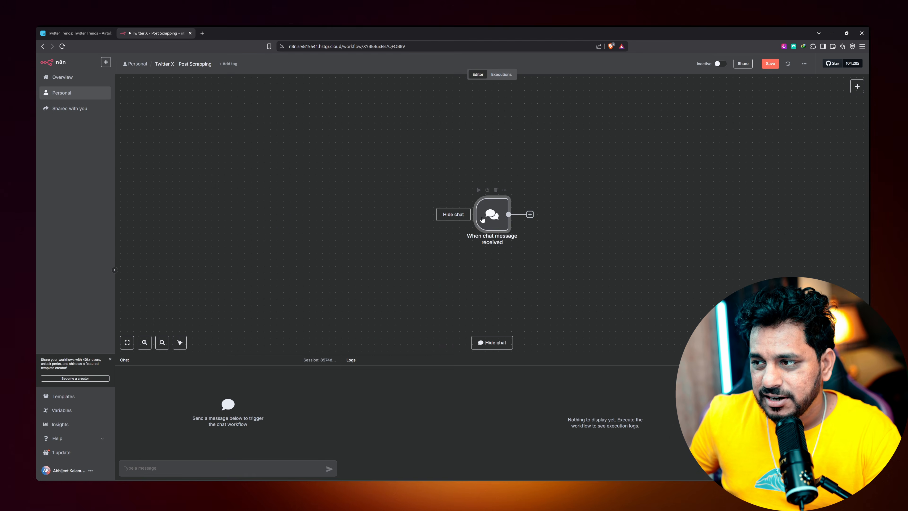
drag(485, 218, 331, 217)
Add an HTTP Request node connected after the chat trigger and return to the canvas
click(374, 214)
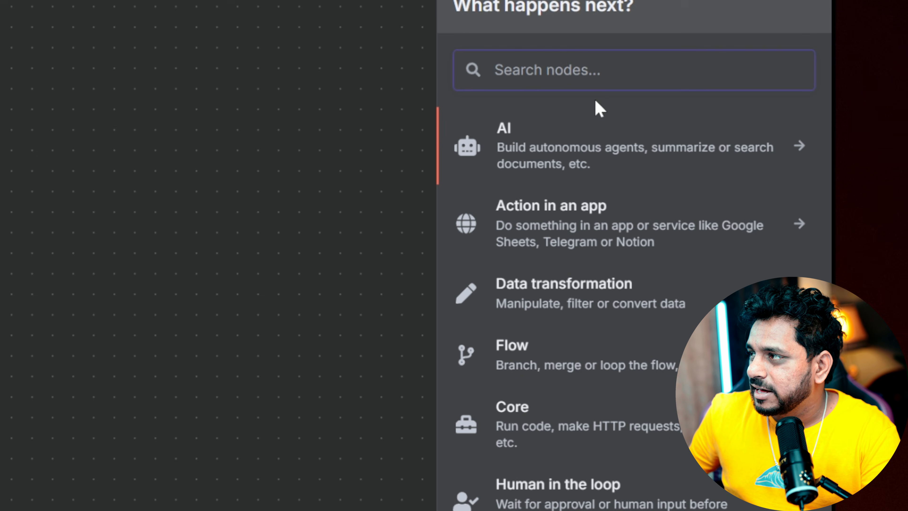
text(http)
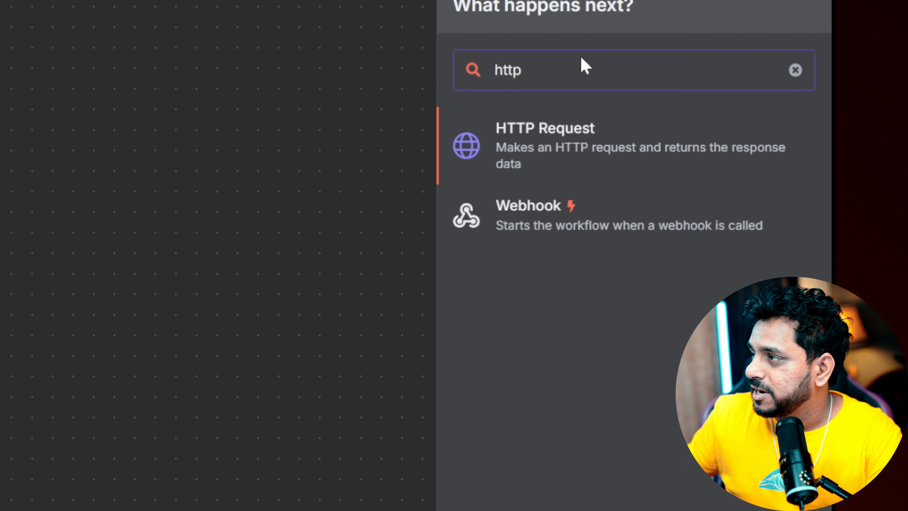
click(576, 125)
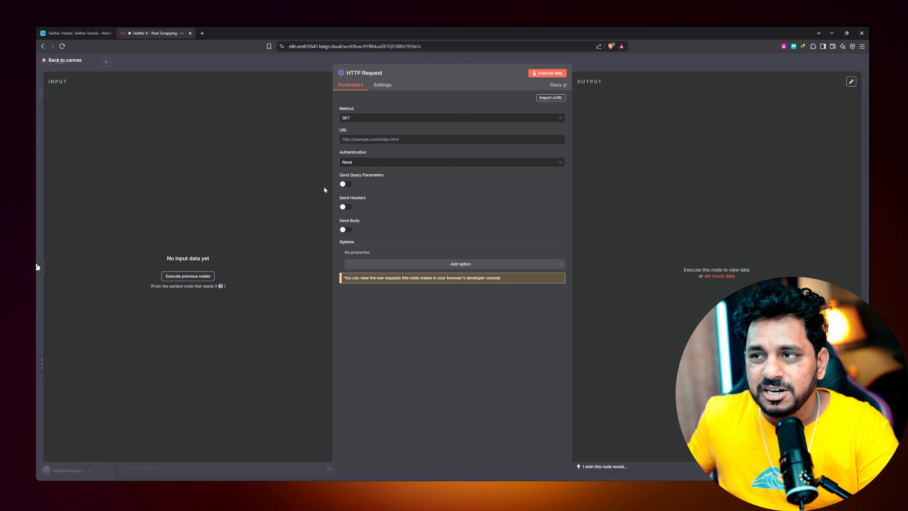
click(73, 63)
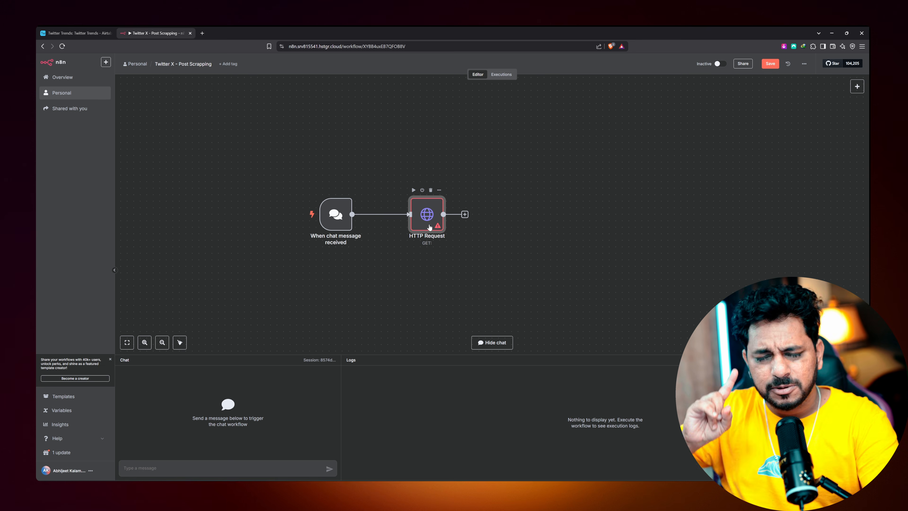
Try to open twitterapi.io in a new browser tab
click(202, 33)
text(twitterapi)
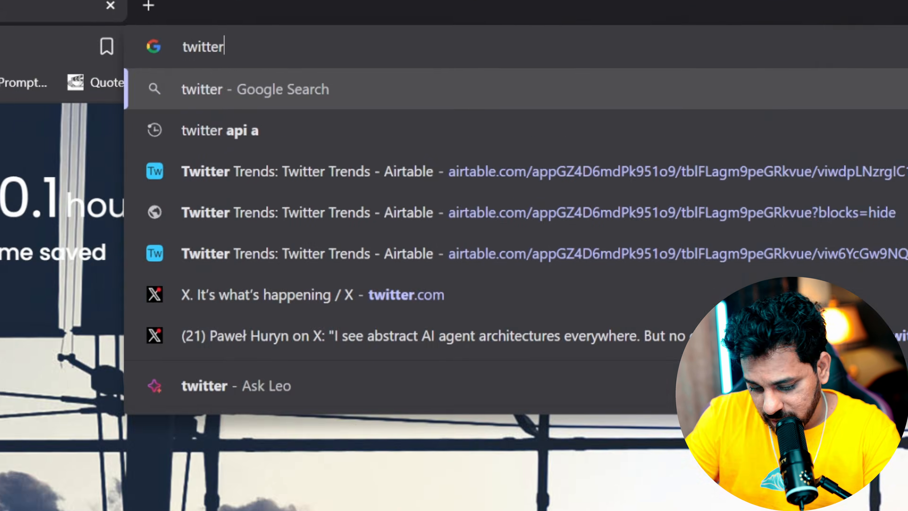
text(.io)
key(Return)
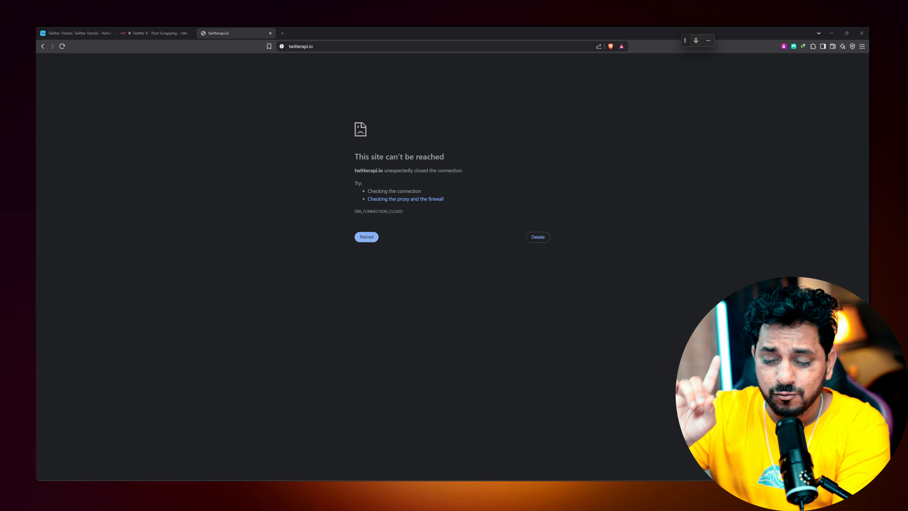
Copy the twitterapi.io address and open it in Google Chrome under the TEST profile
click(300, 47)
key(ctrl+c)
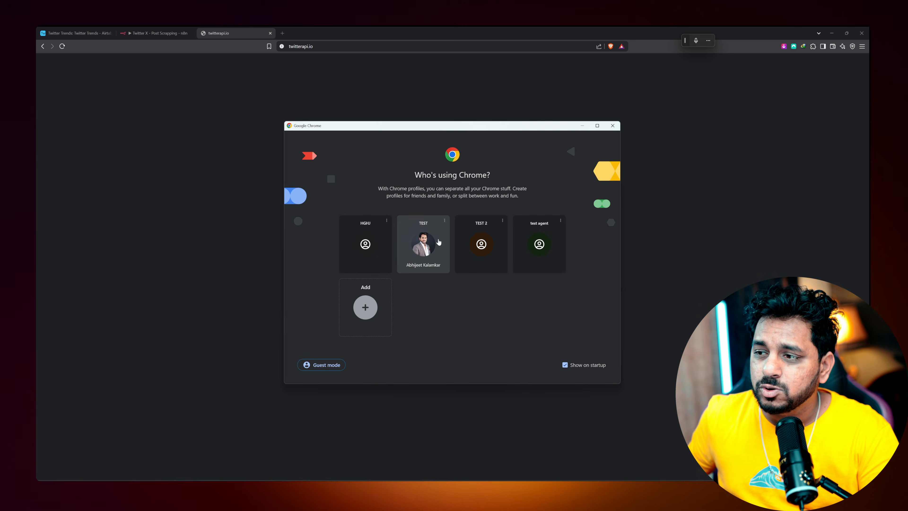
click(438, 242)
key(ctrl+v)
key(Return)
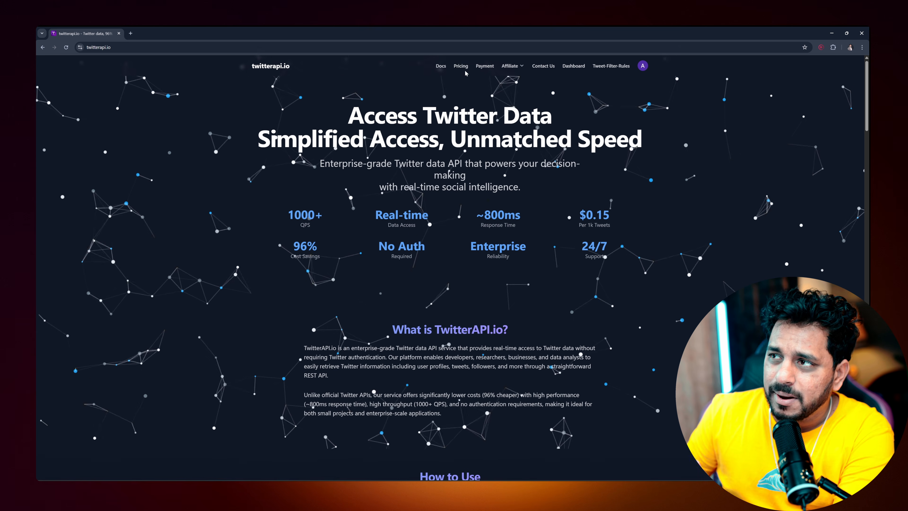
Open the twitterapi.io dashboard, check the credit balance and copy the API key
click(573, 66)
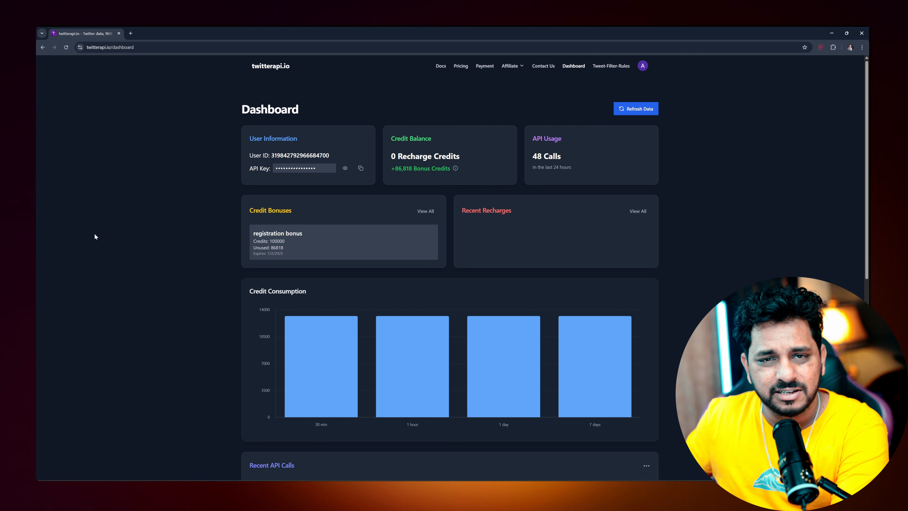
middle_click(440, 161)
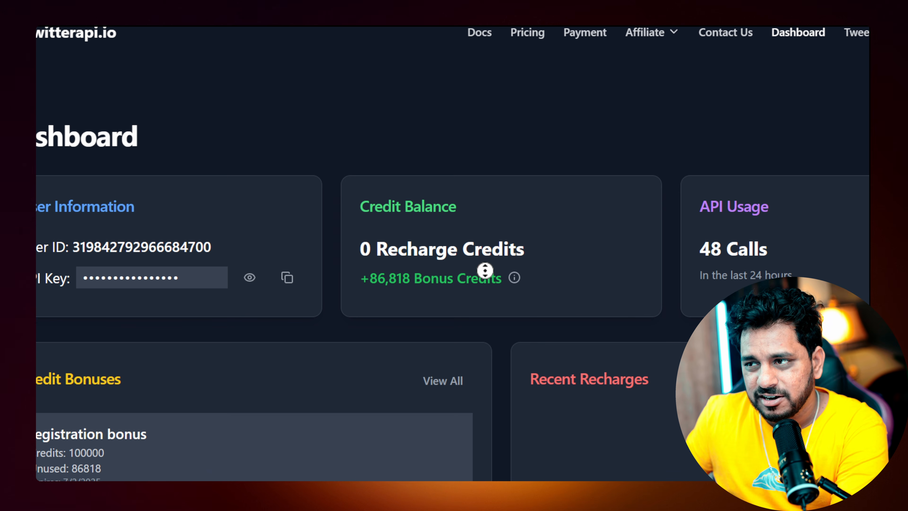
middle_click(485, 270)
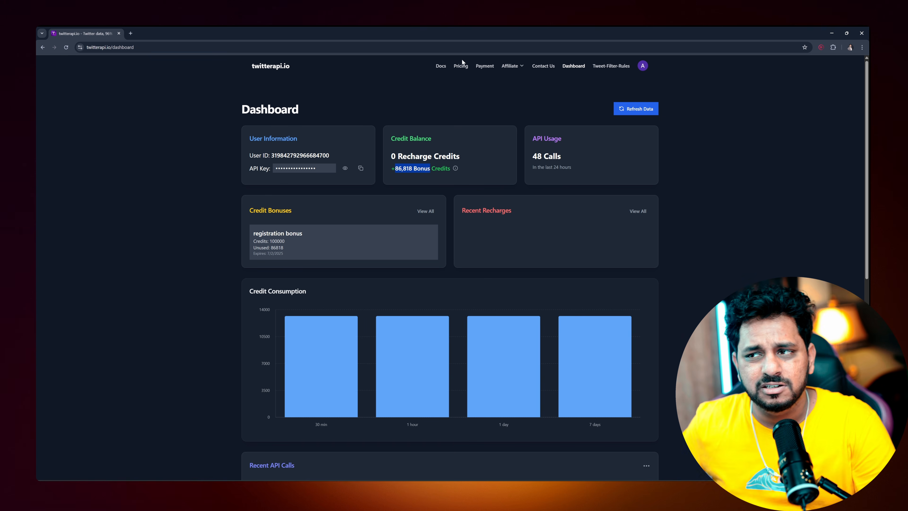
click(591, 162)
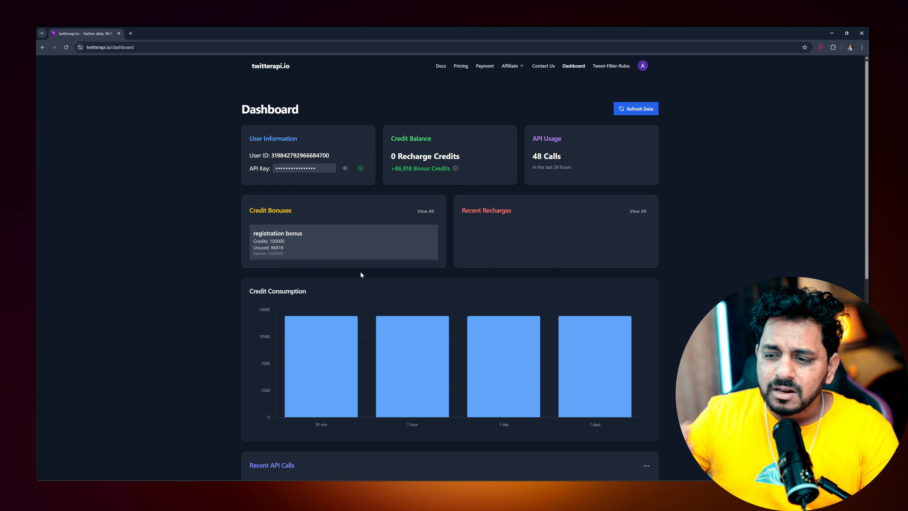
scroll(347, 241, down, 1)
scroll(346, 240, up, 1)
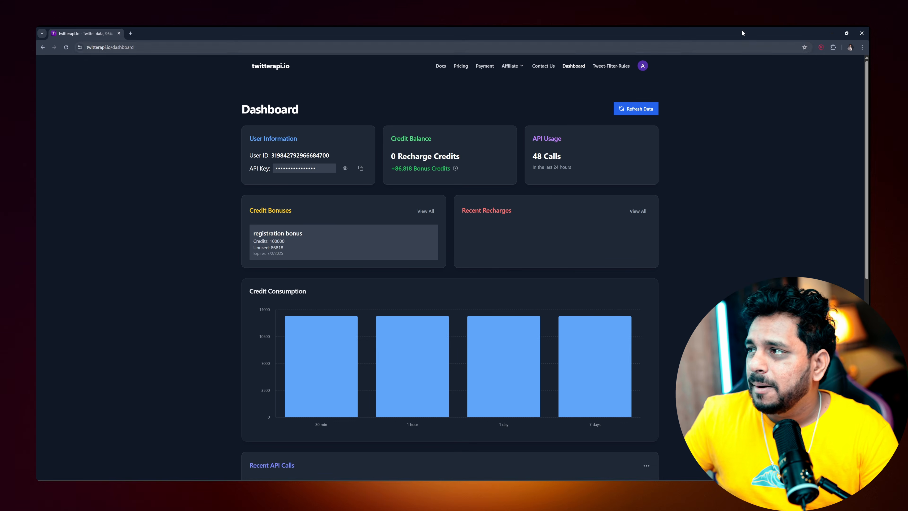
click(832, 33)
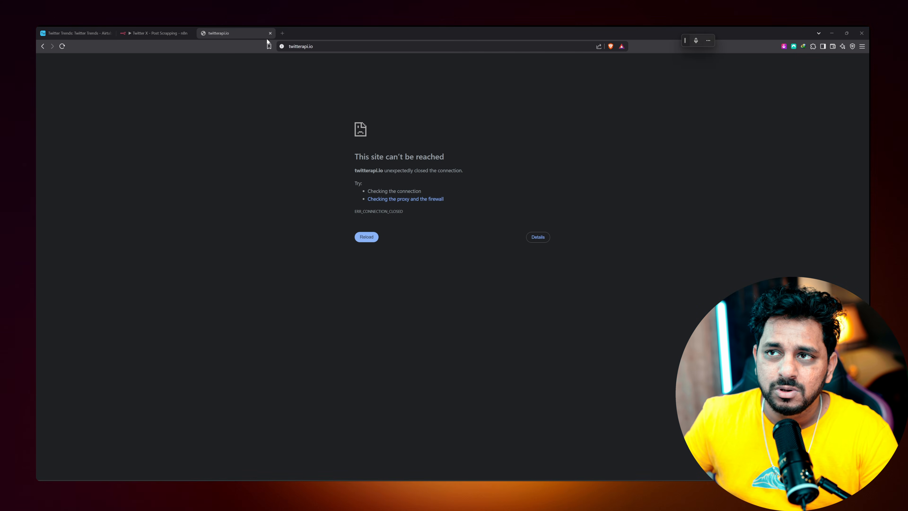
click(270, 33)
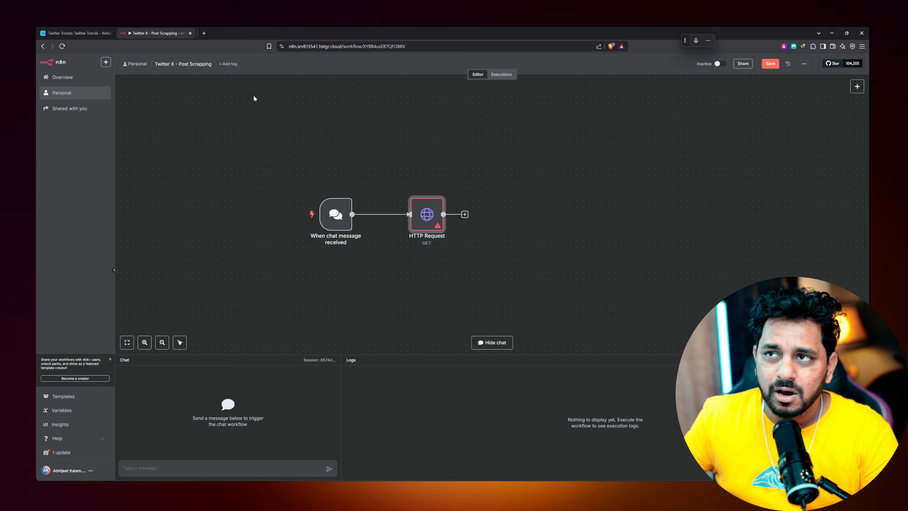
double_click(422, 219)
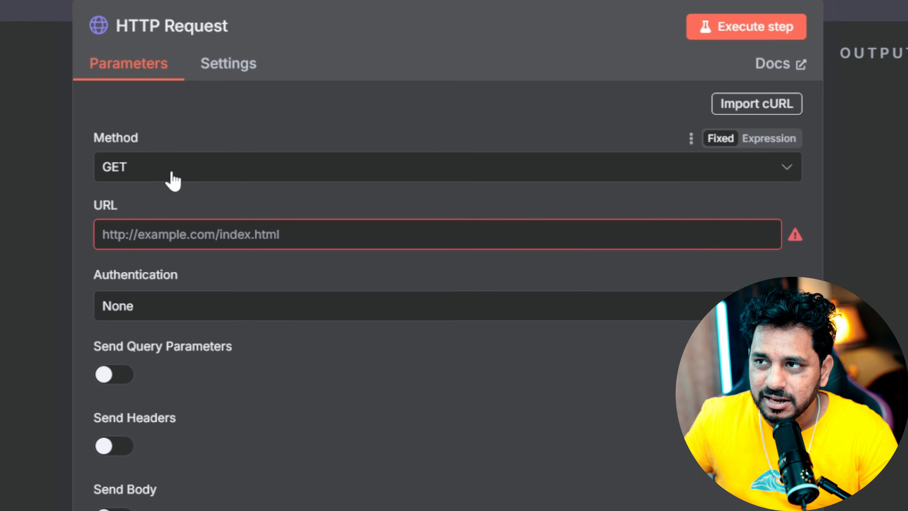
click(172, 181)
click(172, 180)
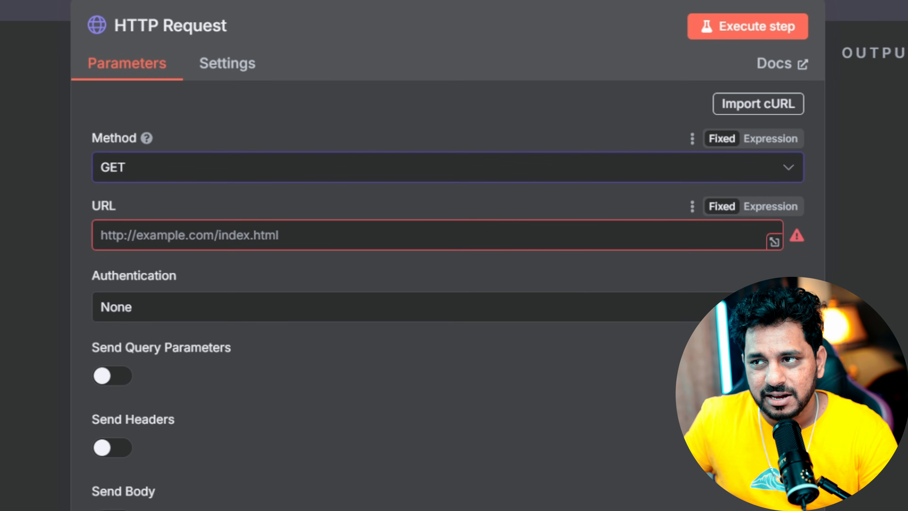
click(189, 235)
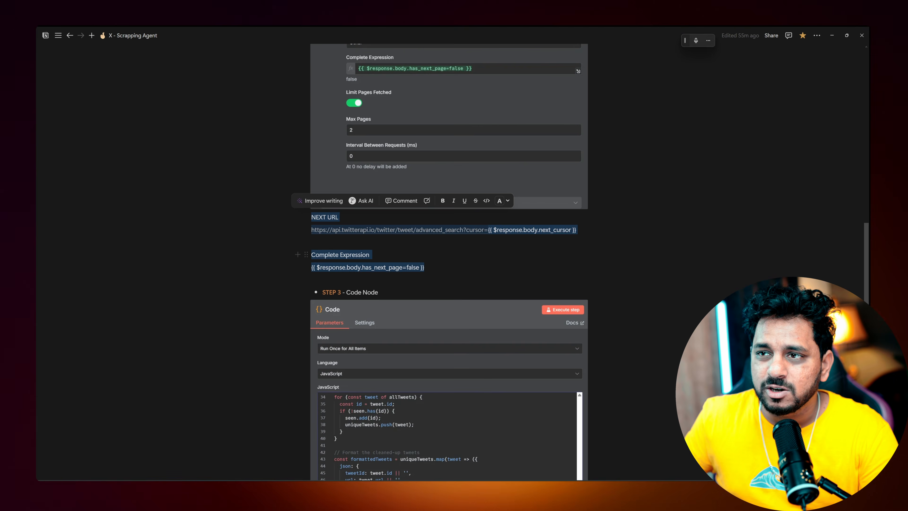
scroll(449, 263, up, 20)
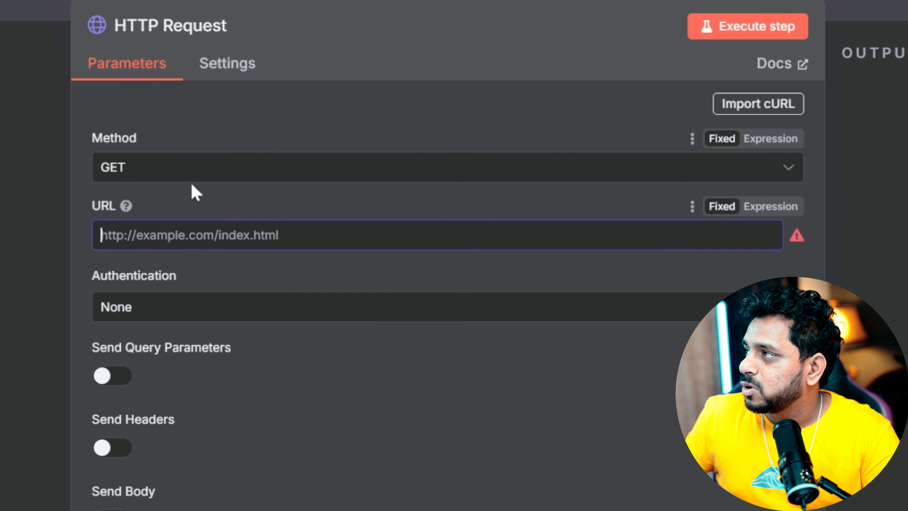
text(https://api.twitterapi.io/twitter/tweet/advanced_search)
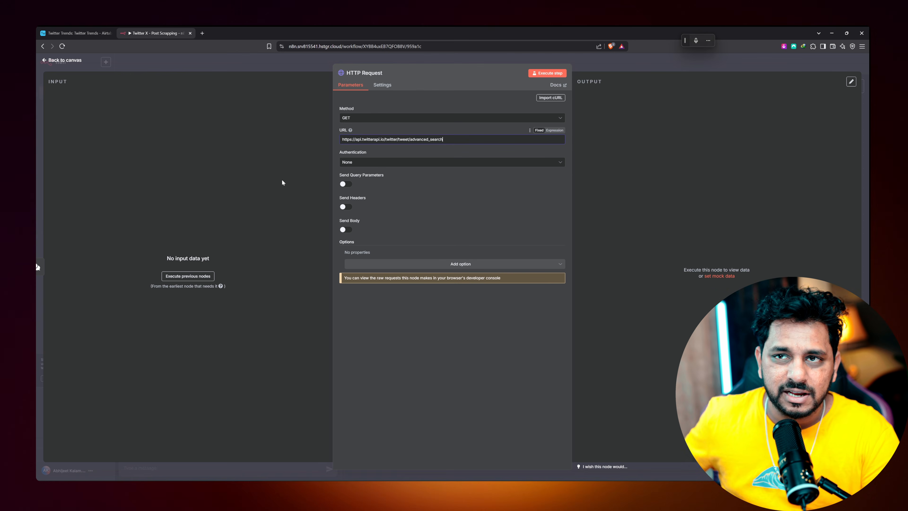
click(53, 61)
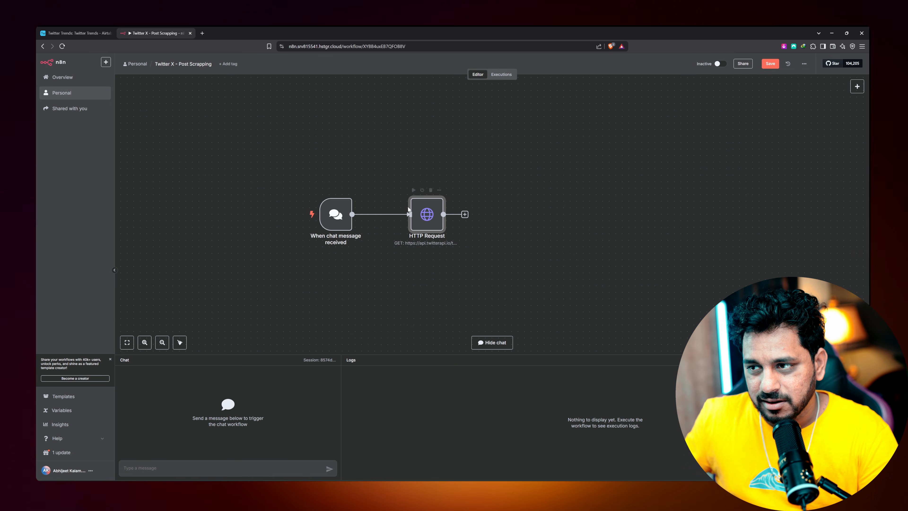
Disconnect the chat trigger from the HTTP Request node and test the trigger with the chat message "n8n ai agent"
click(389, 216)
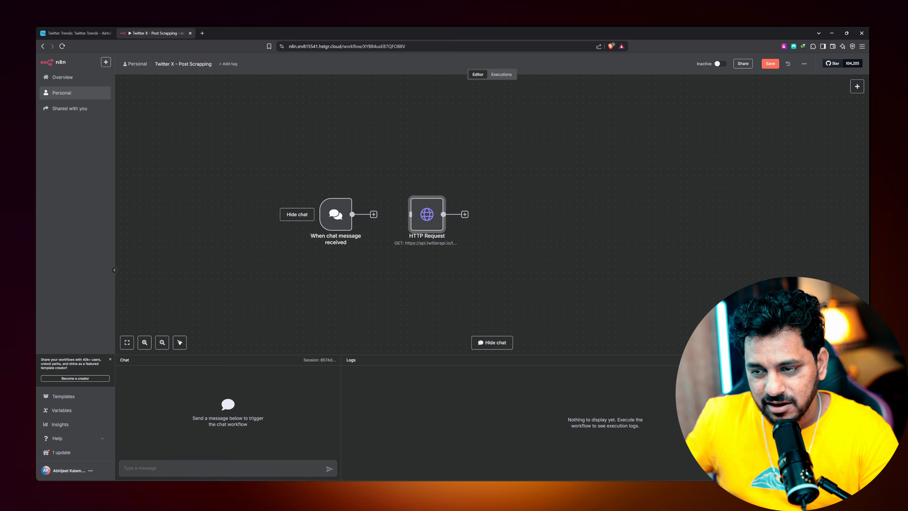
click(150, 468)
text(n)
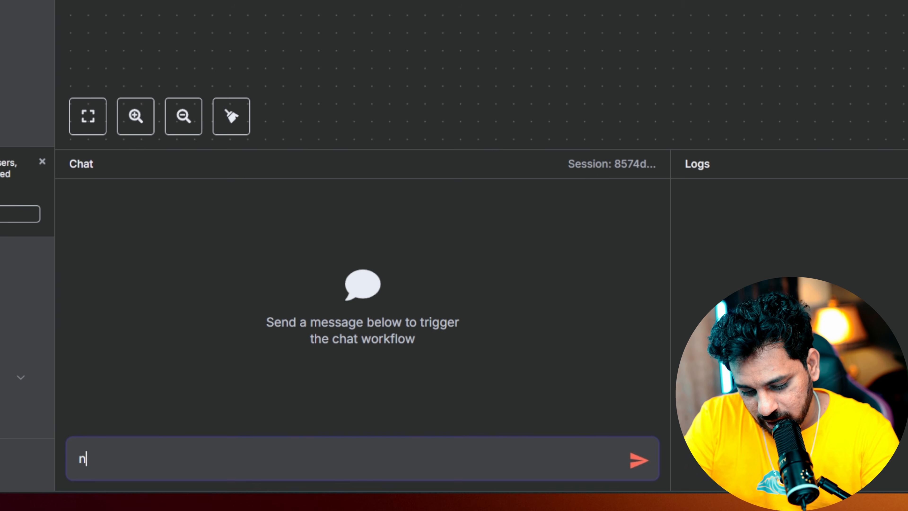
text(8n ai agent)
key(Return)
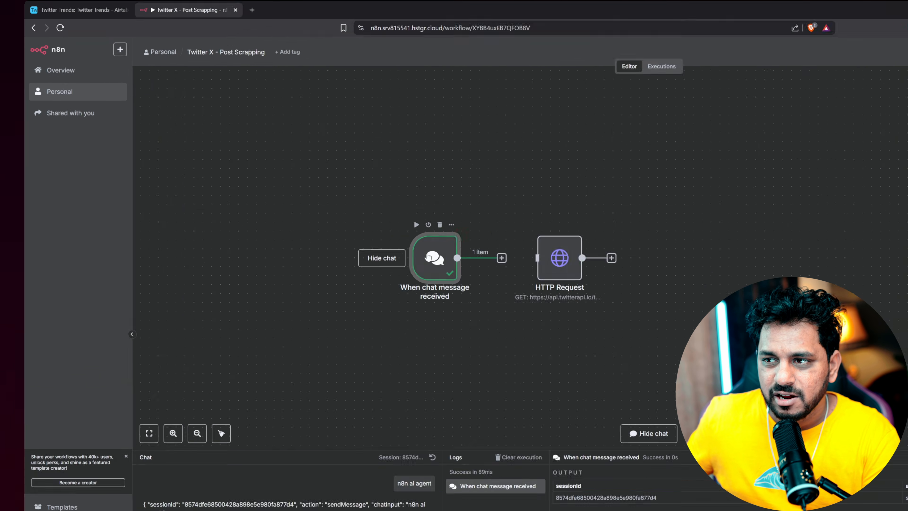
double_click(428, 256)
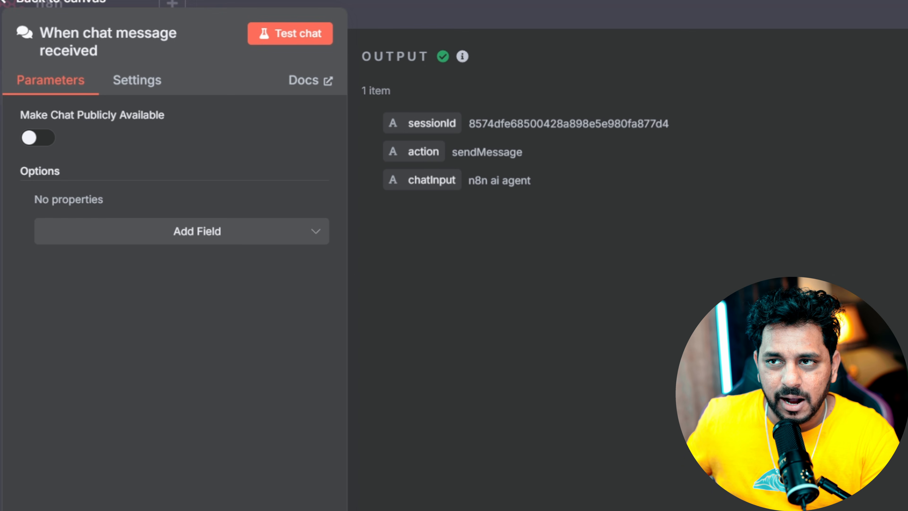
click(55, 5)
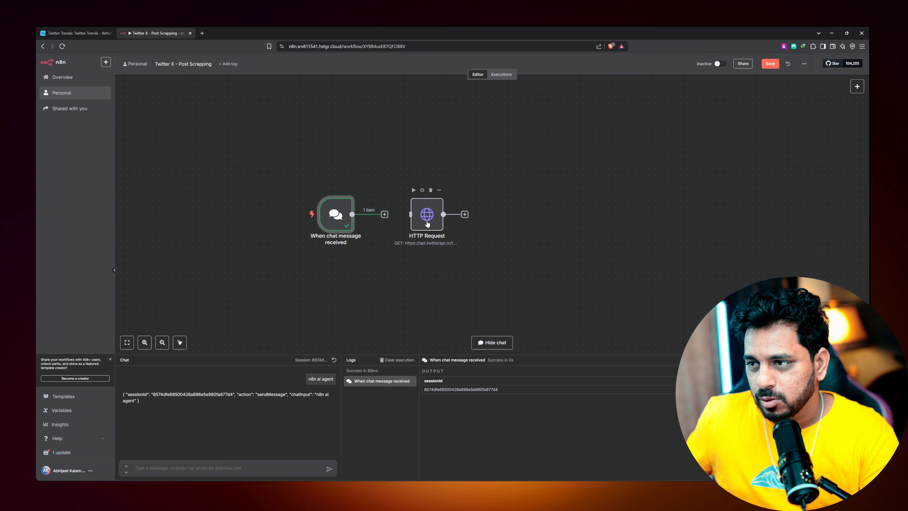
Connect the HTTP Request node to the chat trigger and enable query parameters with a first parameter named queryType set to Top
drag(429, 215, 403, 214)
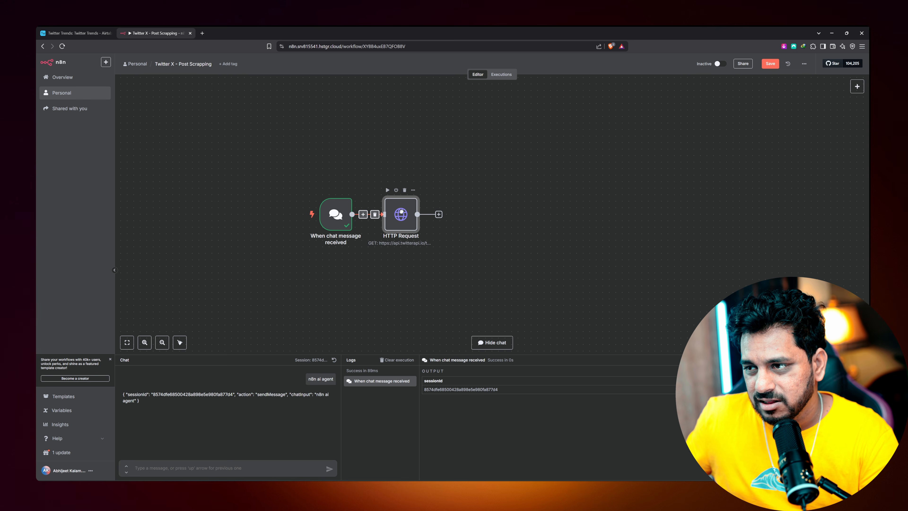
double_click(405, 215)
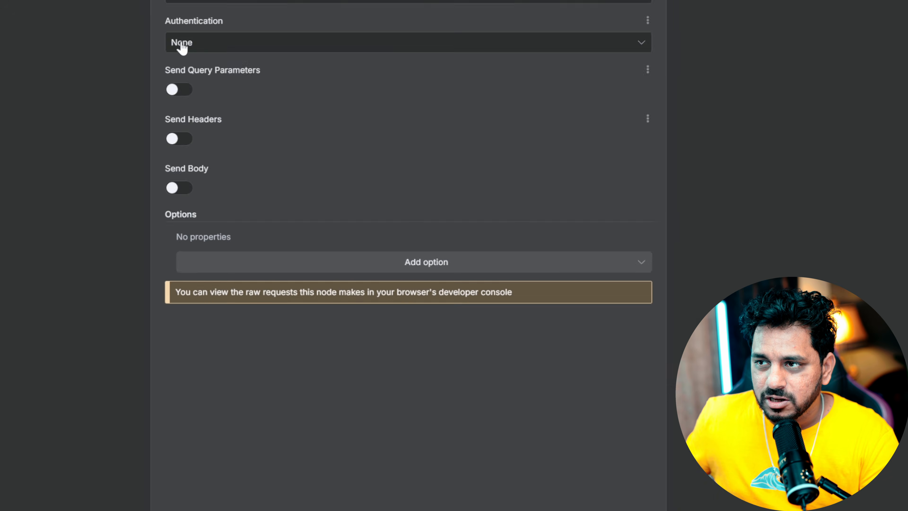
click(96, 50)
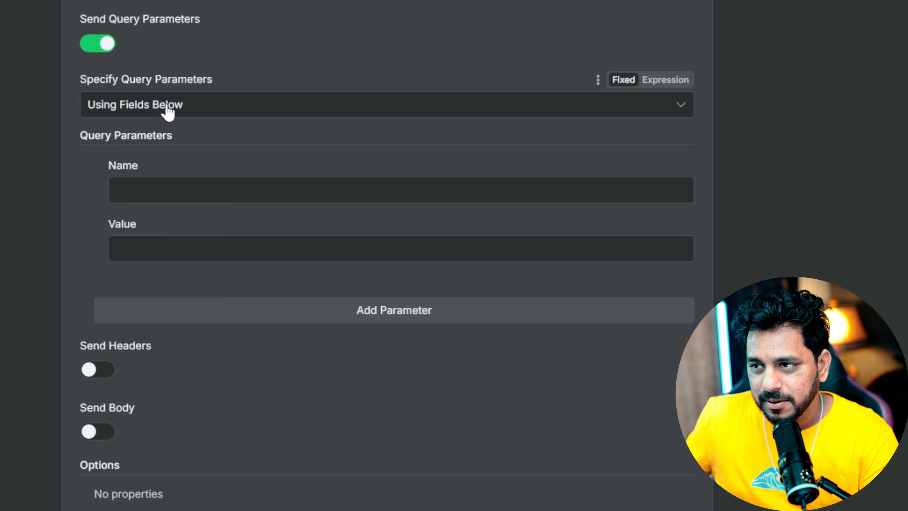
click(161, 189)
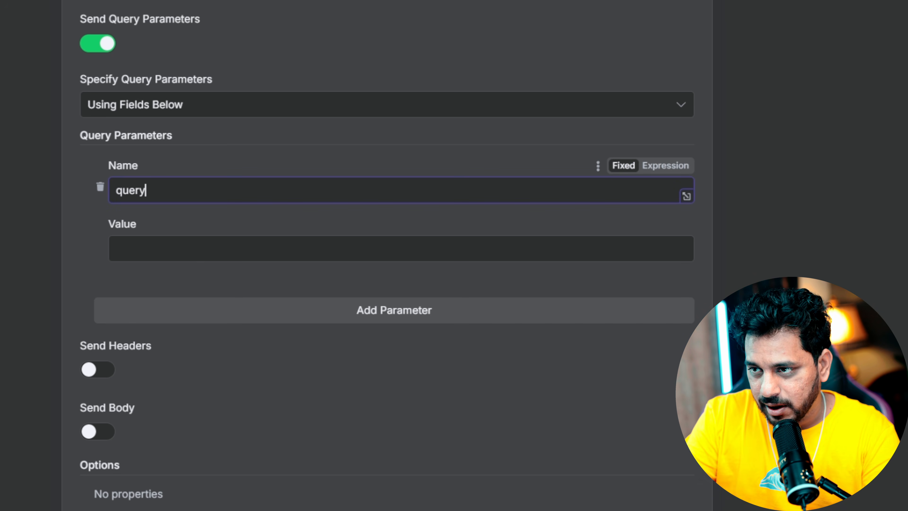
click(260, 251)
text(T)
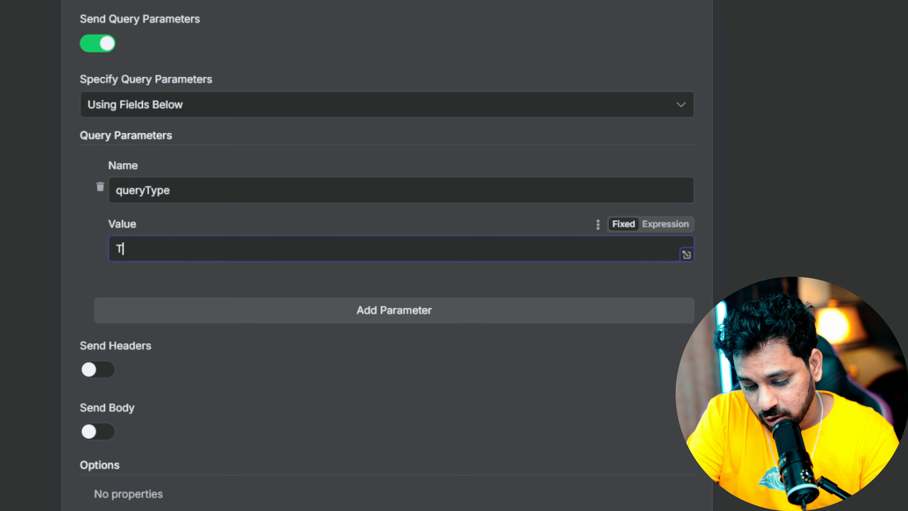
text(op[)
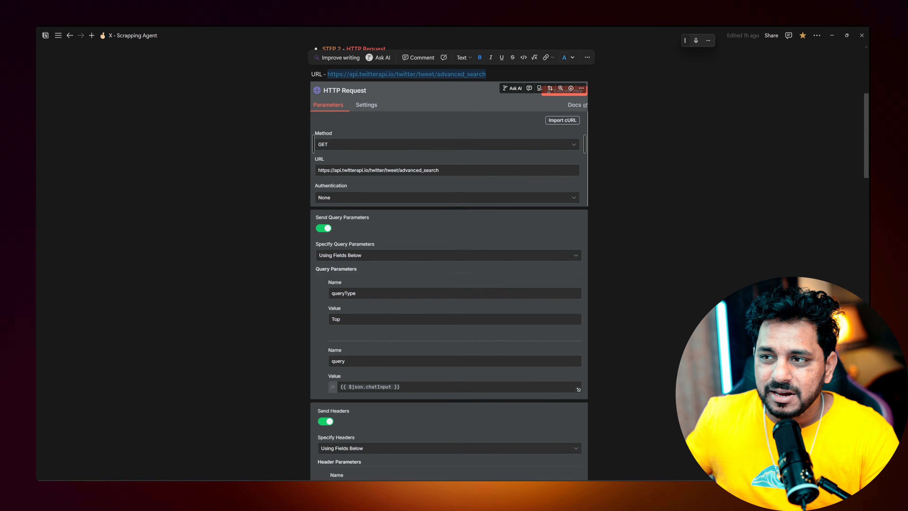
Following the Notion notes, add a second query parameter named query with the trigger's chat input, {{ $json.chatInput }}, as its value
scroll(374, 170, down, 2)
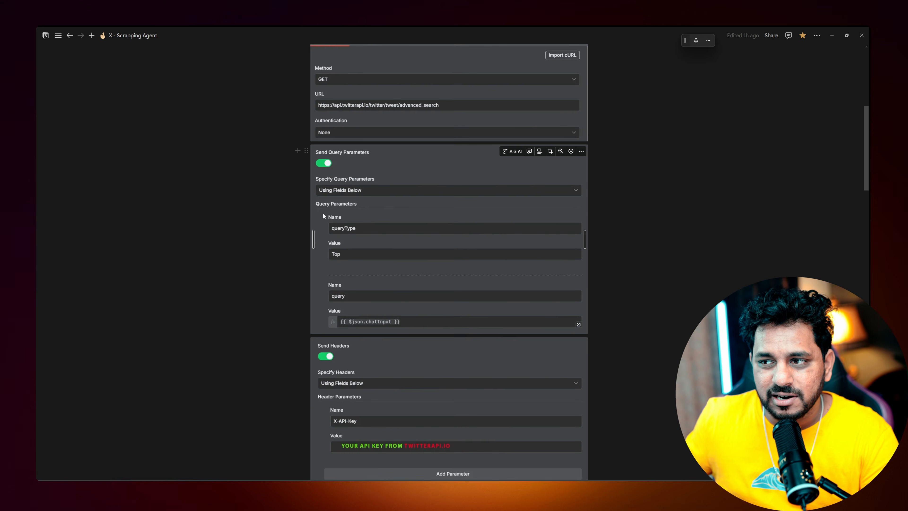
scroll(333, 255, down, 2)
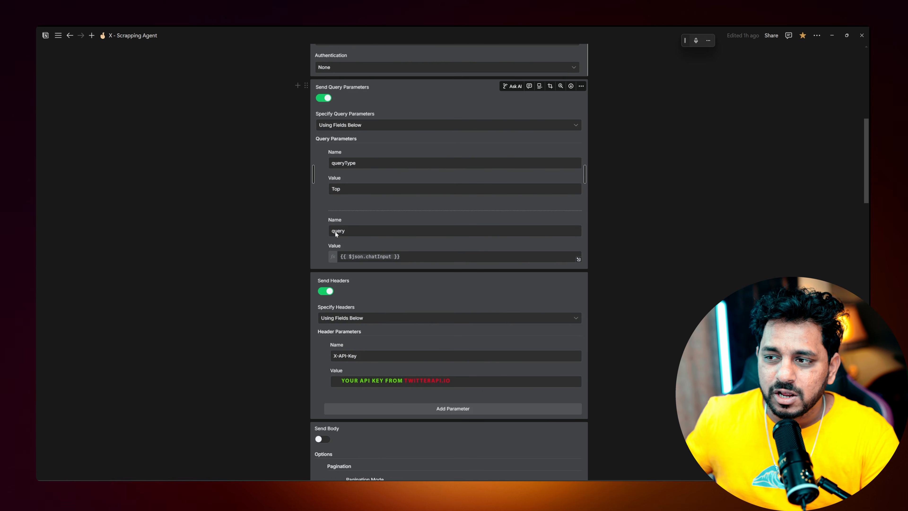
click(832, 35)
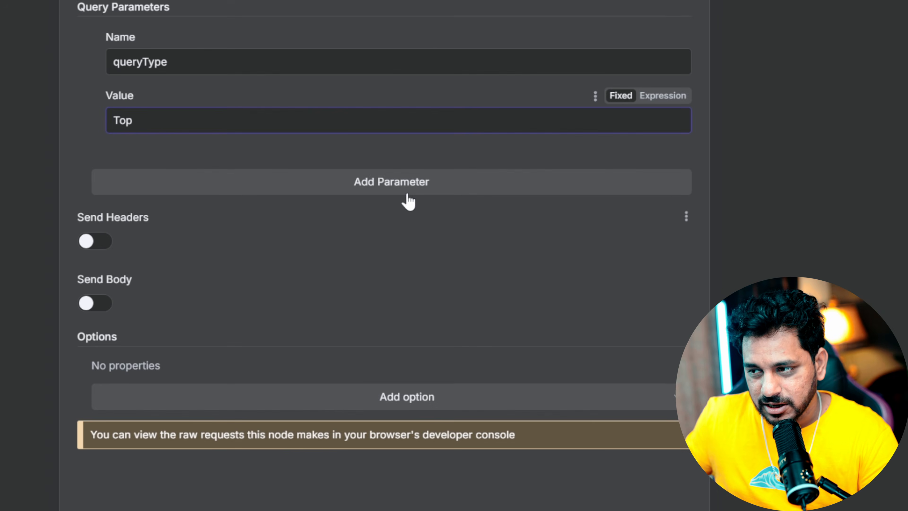
click(459, 284)
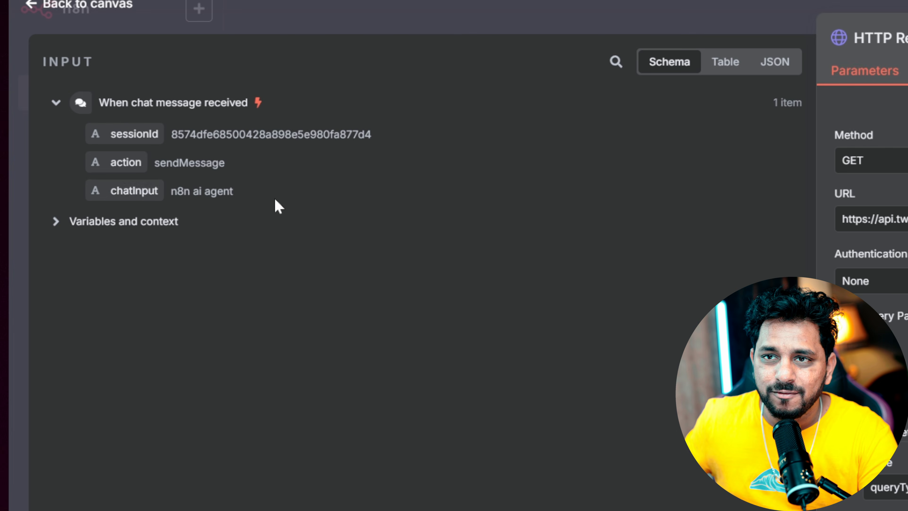
drag(141, 182, 361, 315)
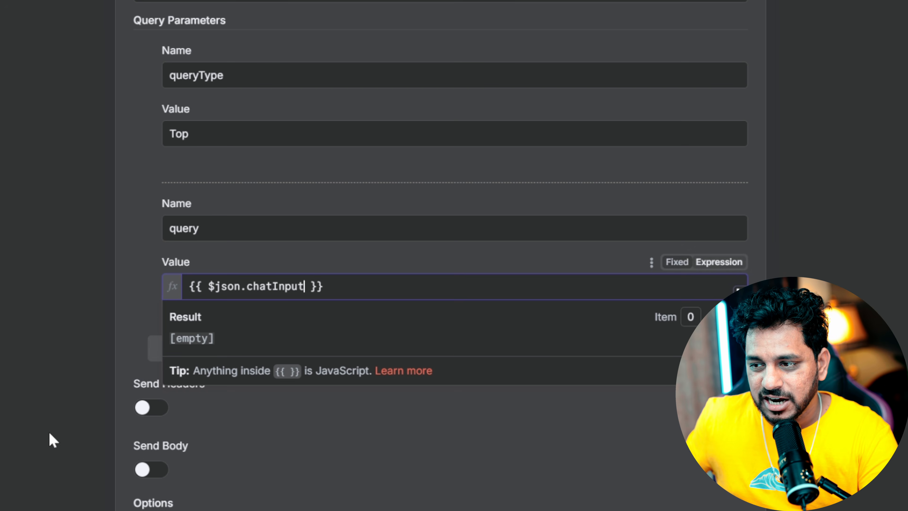
click(473, 442)
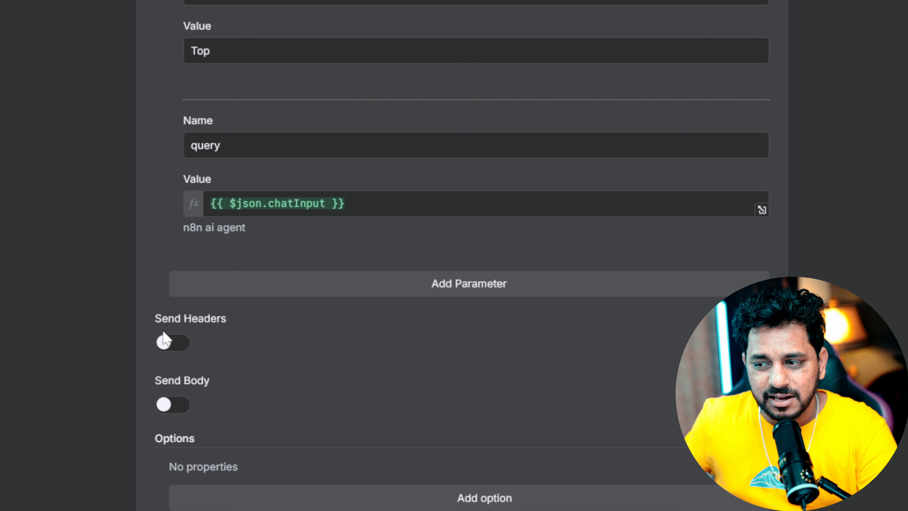
Enable headers on the HTTP Request node and name the first header parameter X-Api-Key
click(167, 344)
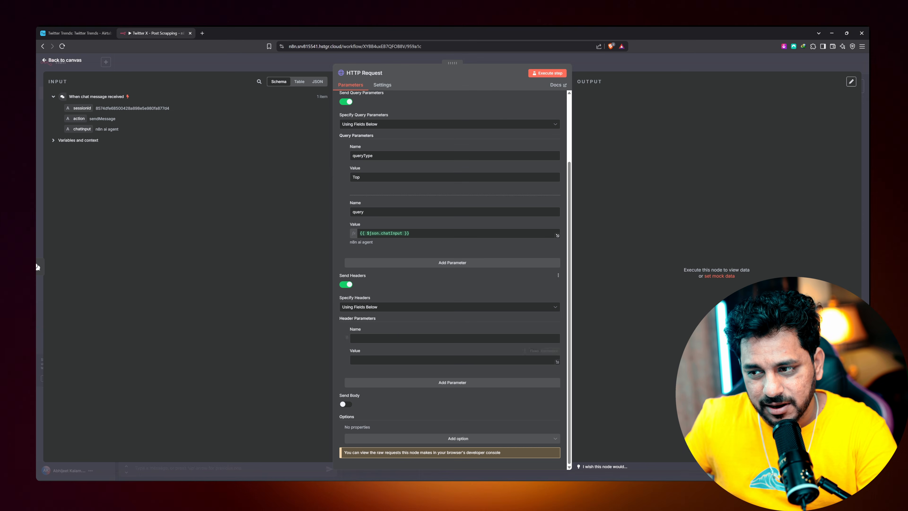
click(386, 338)
text(x)
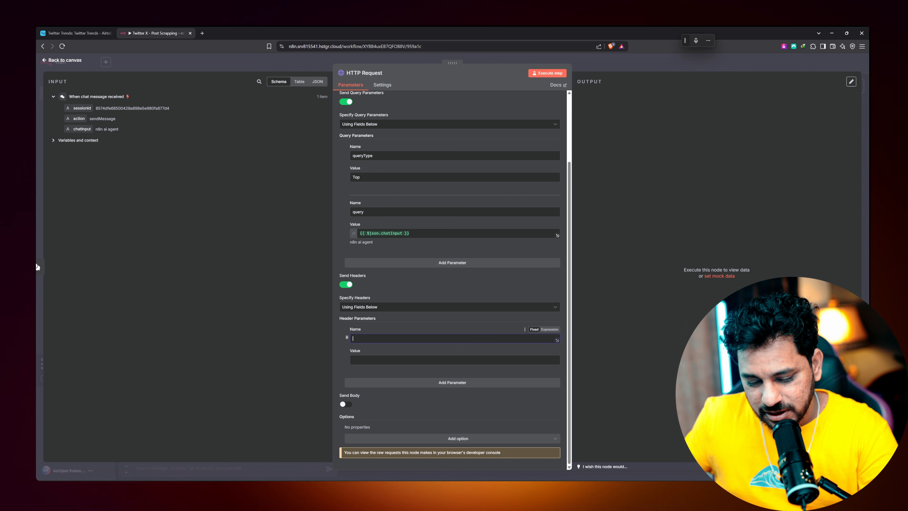
text(-Apo)
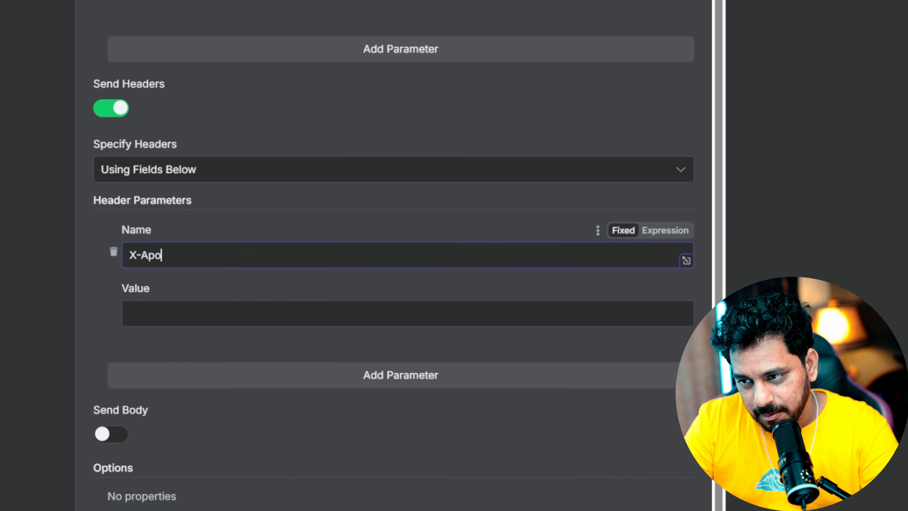
key(BackSpace)
text(i-key)
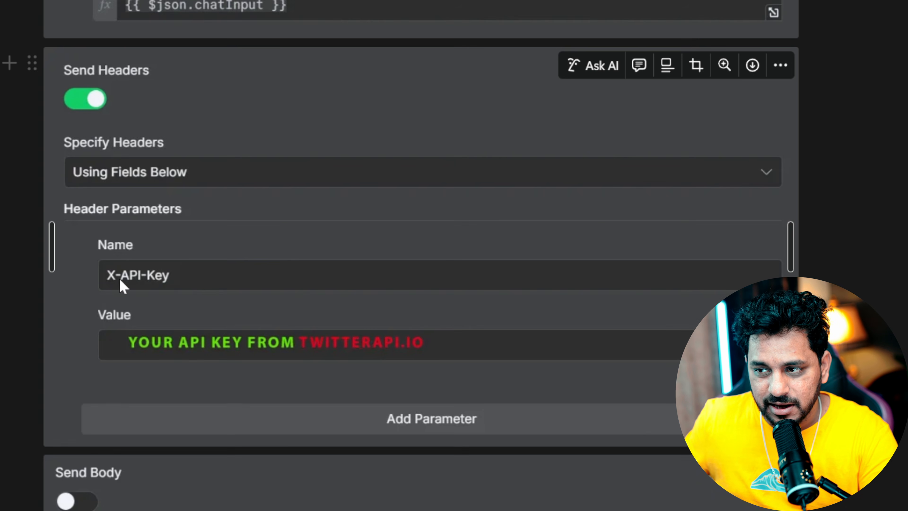
Copy the API key from the twitterapi.io dashboard and paste it as the value of the X-Api-Key header in n8n
right_click(663, 87)
click(831, 36)
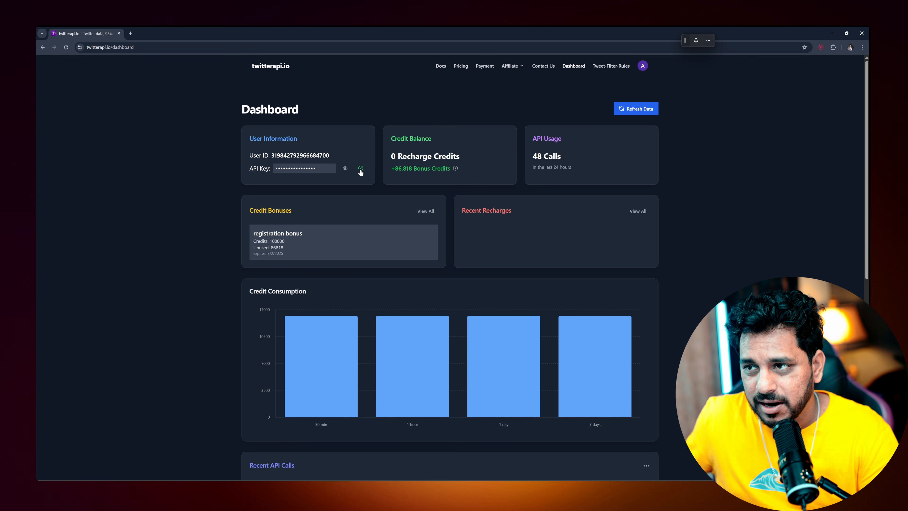
click(832, 32)
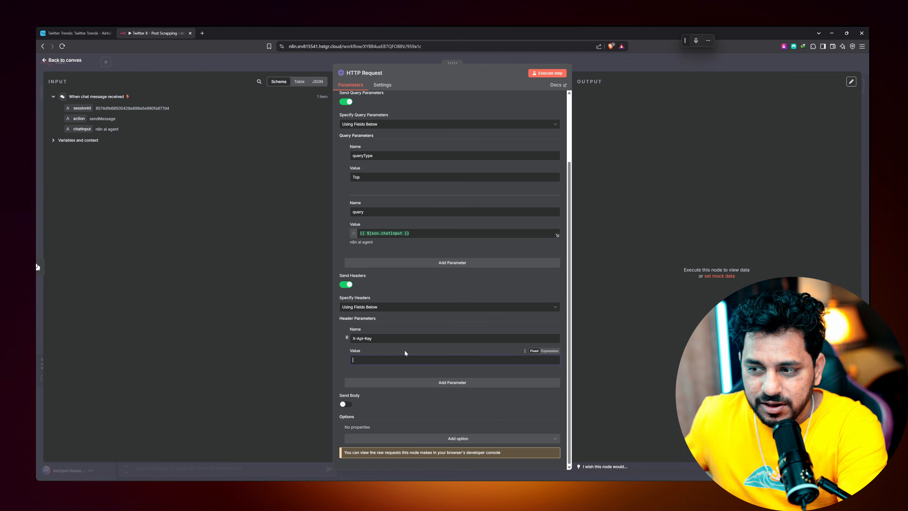
key(ctrl+v)
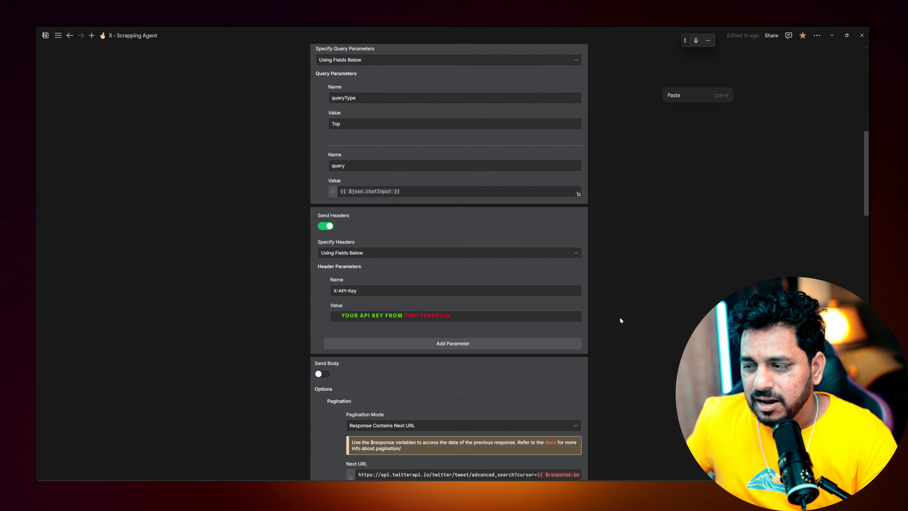
Review the pagination settings in the Notion notes and add the Pagination option to the HTTP Request node
scroll(620, 320, down, 5)
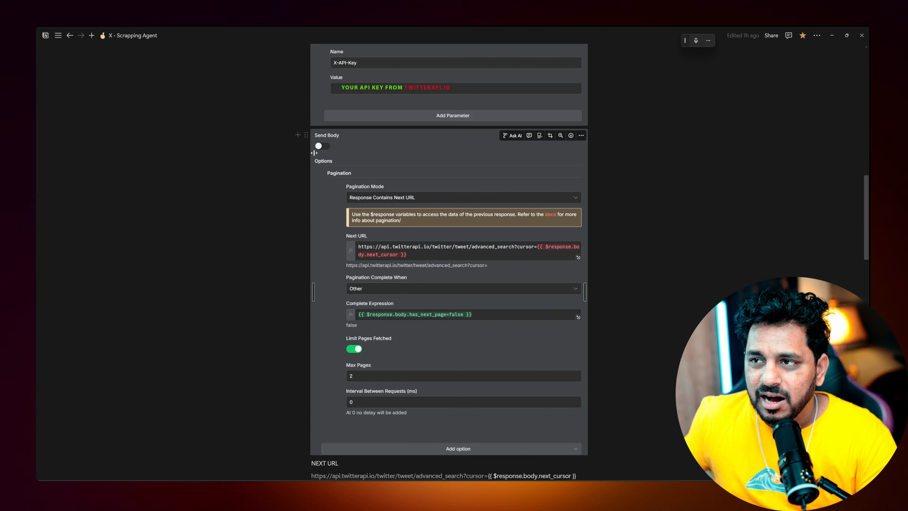
scroll(315, 152, up, 2)
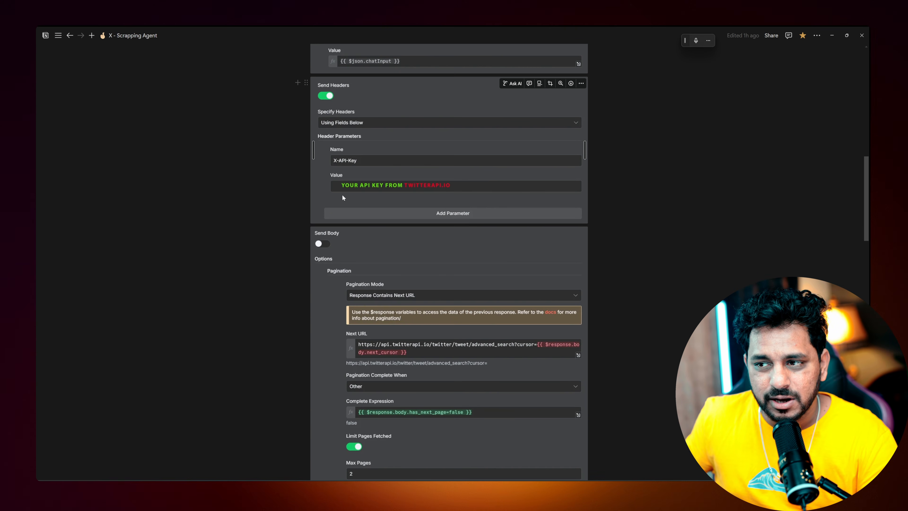
scroll(354, 215, down, 3)
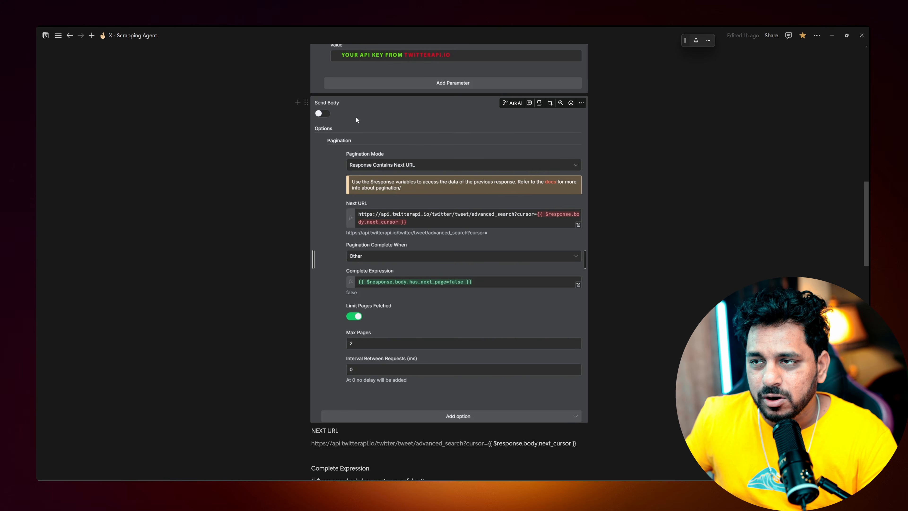
click(832, 35)
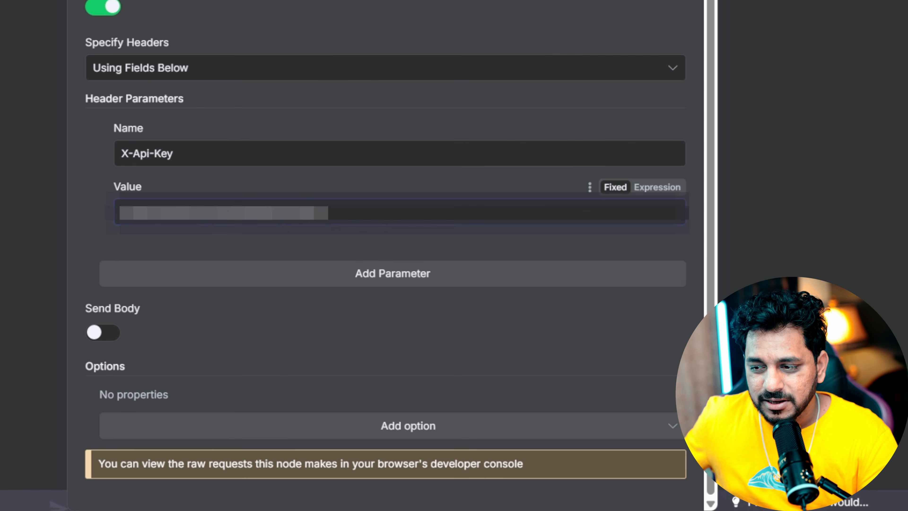
click(398, 426)
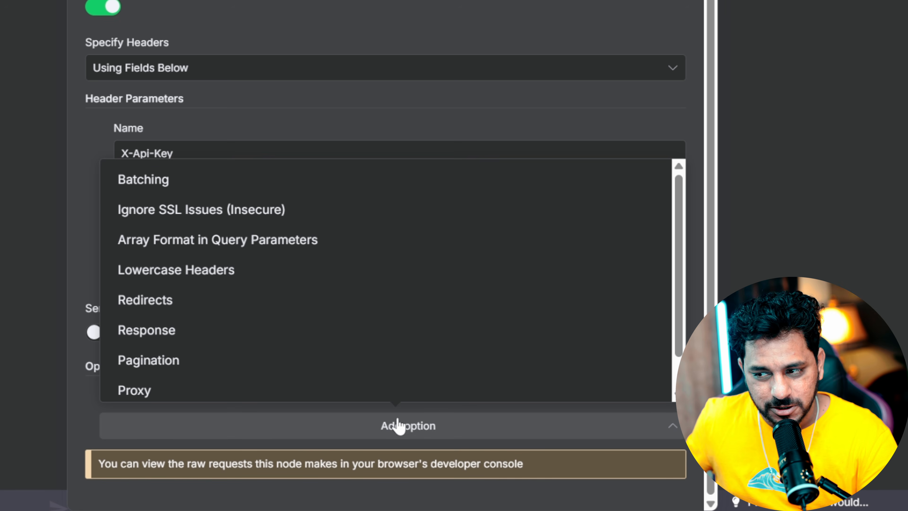
scroll(334, 284, down, 1)
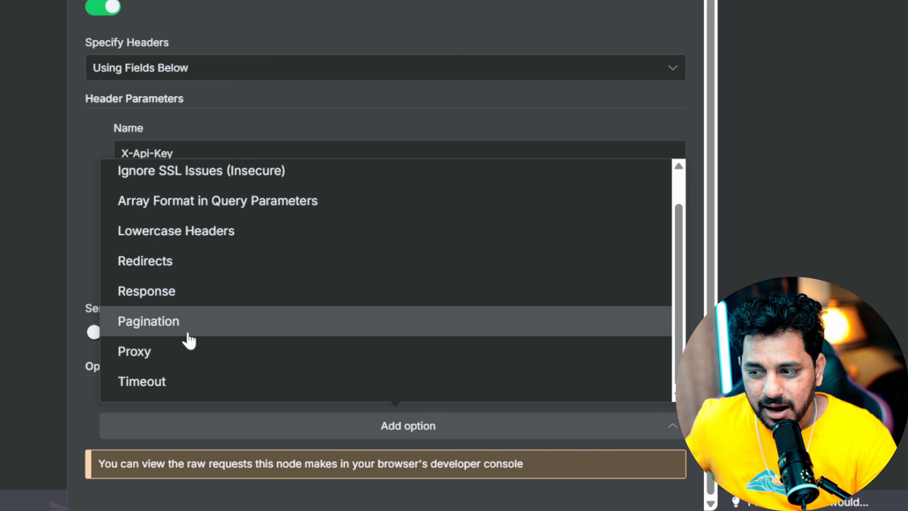
click(214, 326)
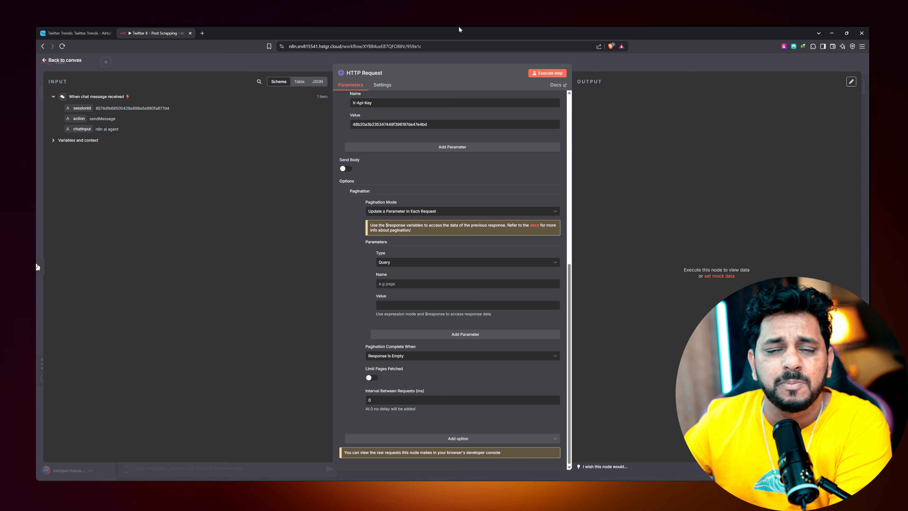
Set the Pagination Mode to Response Contains Next URL
click(374, 212)
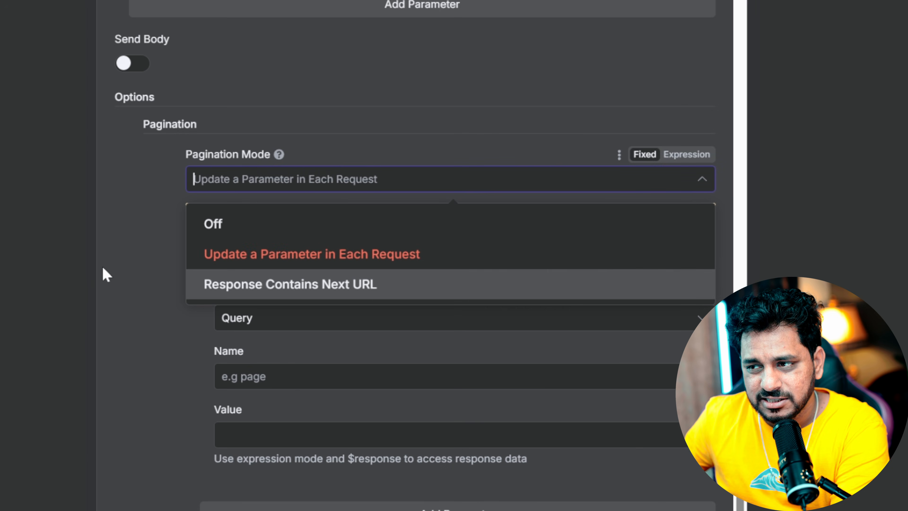
click(336, 246)
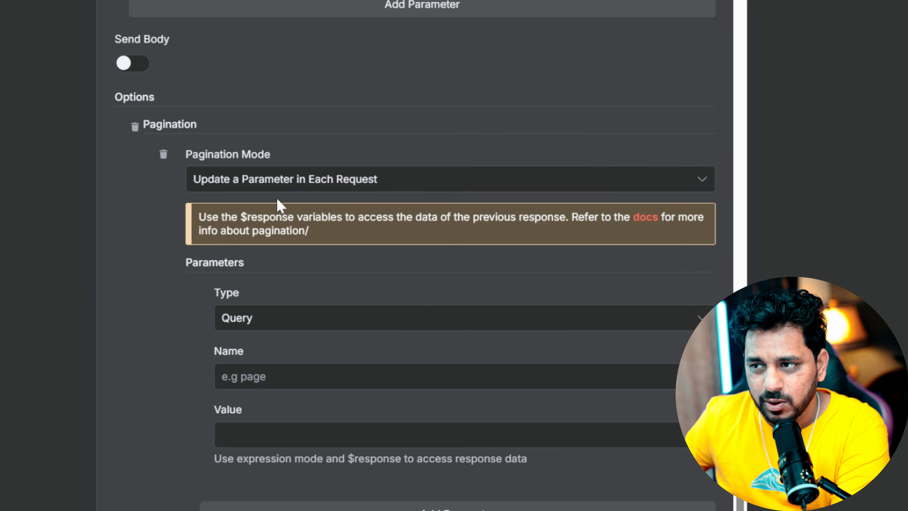
click(399, 211)
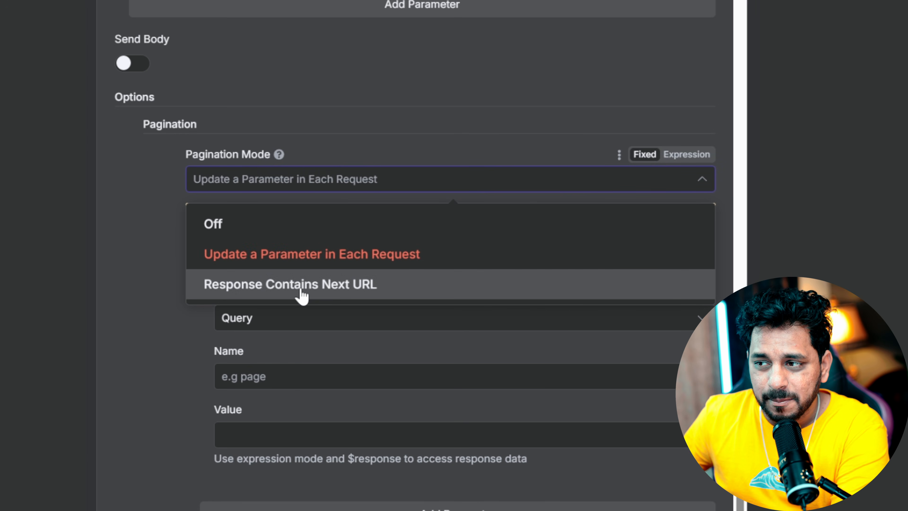
click(373, 286)
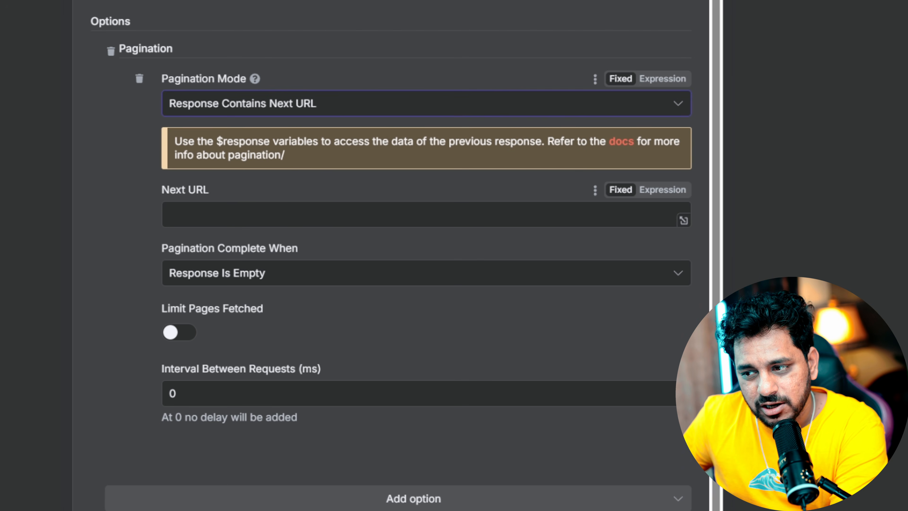
click(211, 197)
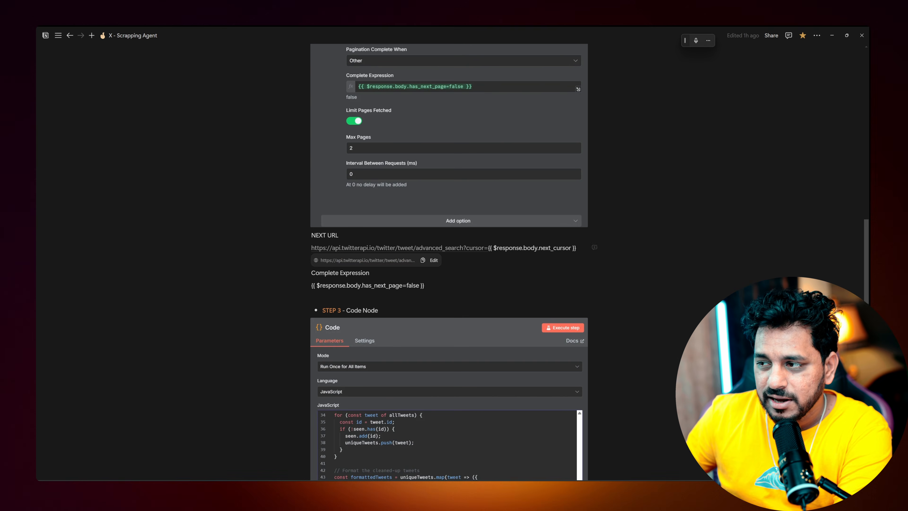
drag(575, 248, 312, 252)
key(ctrl+c)
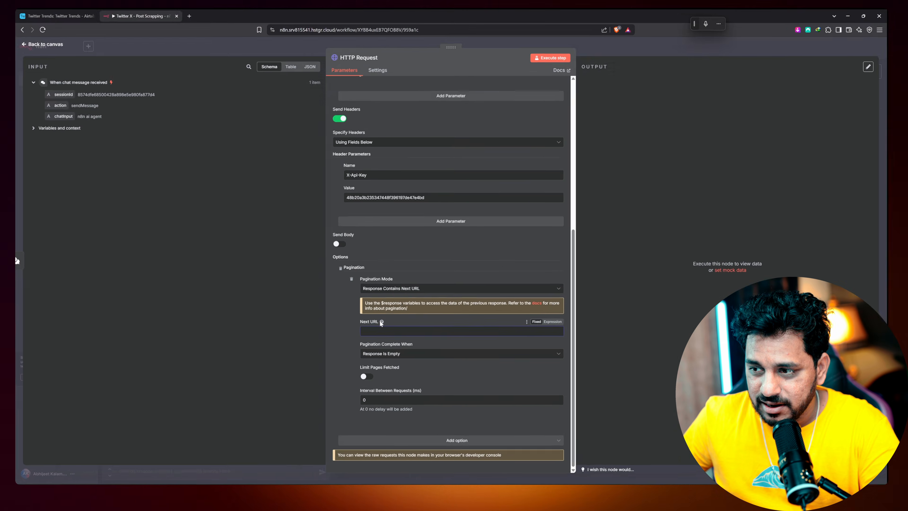
click(381, 331)
key(ctrl+v)
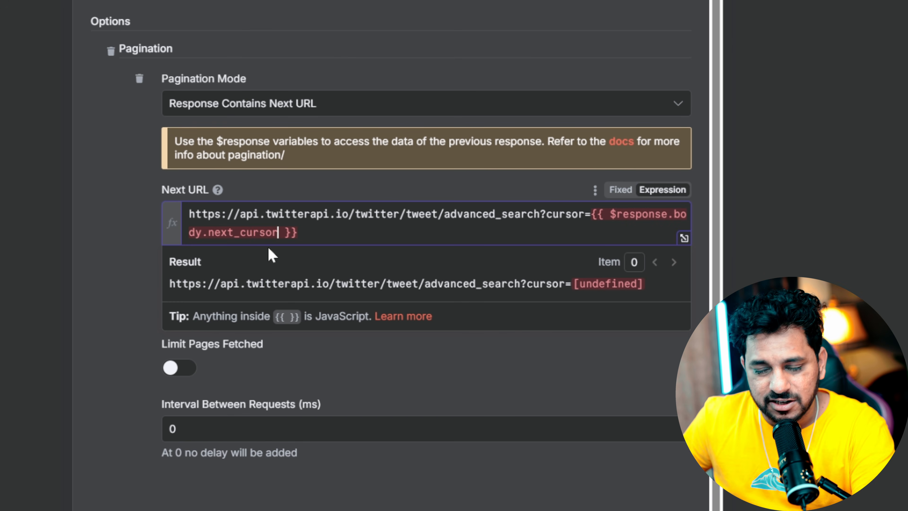
click(117, 212)
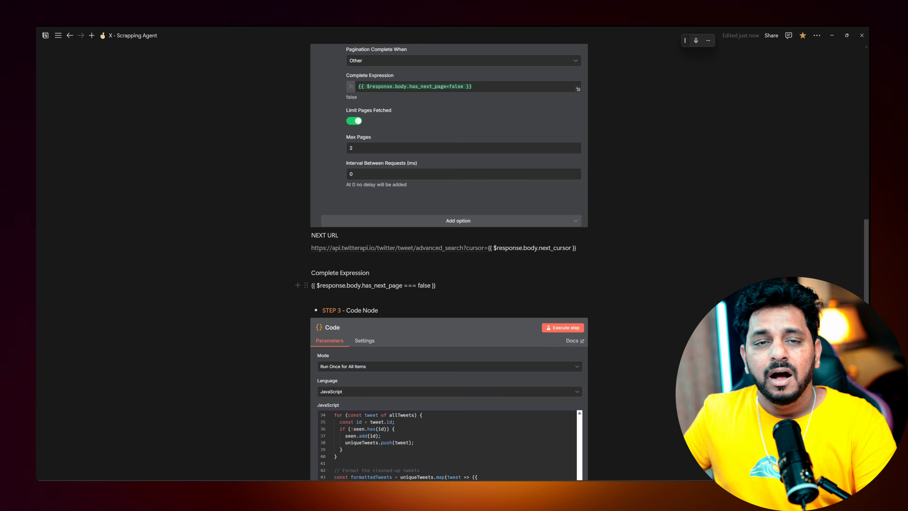
Set Pagination Complete When to Other and enter the Complete Expression copied from the Notion notes: {{ $response.body.has_next_page === false }}
drag(435, 286, 312, 285)
key(ctrl+c)
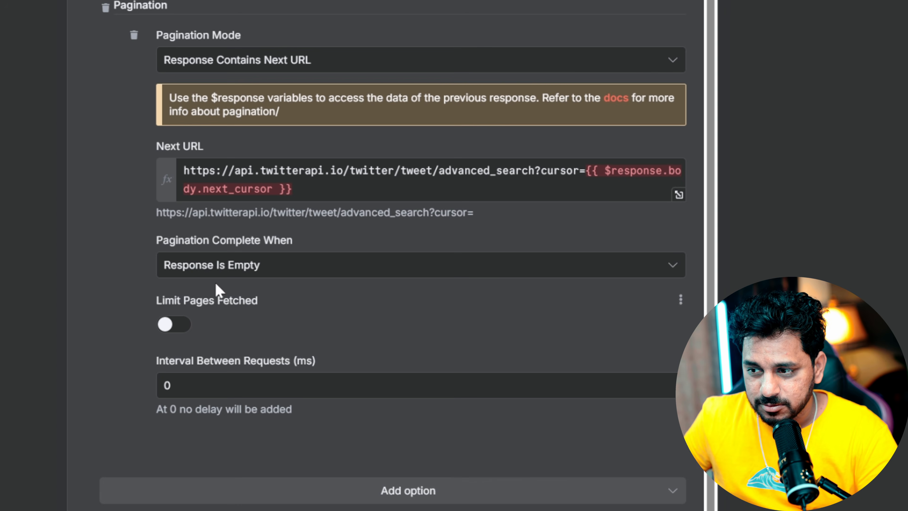
click(384, 356)
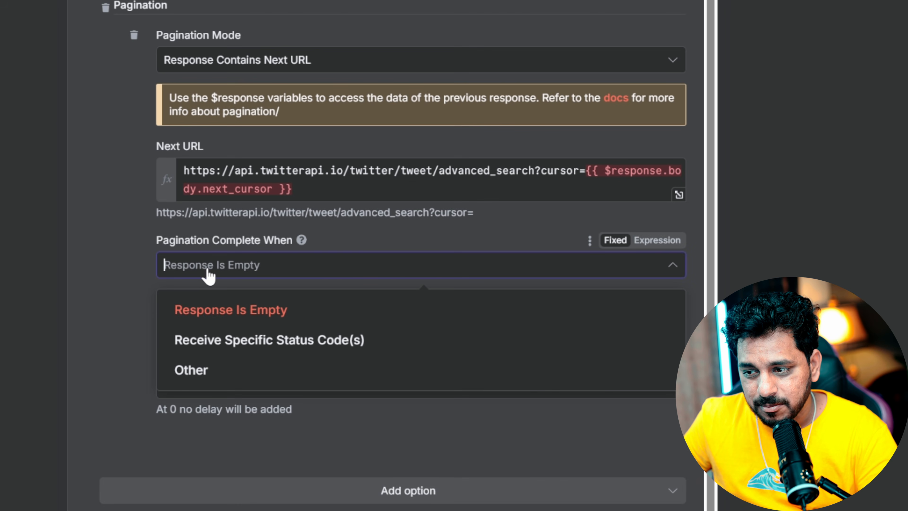
click(171, 363)
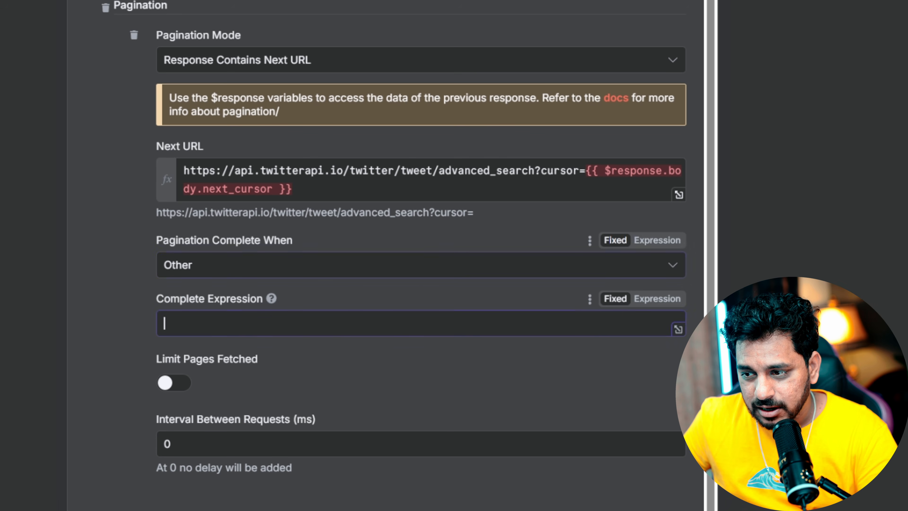
key(ctrl+v)
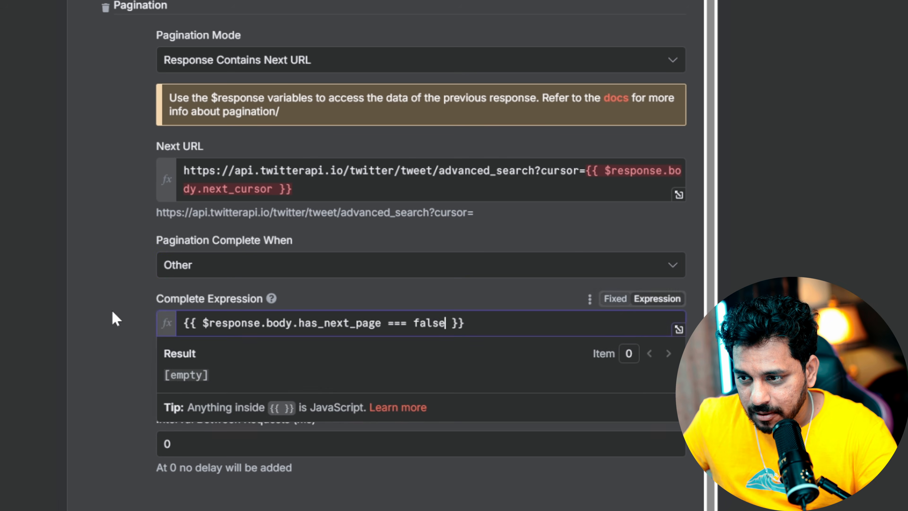
click(125, 307)
Enable Limit Pages Fetched in the pagination options and set Max Pages to 2
scroll(122, 296, down, 2)
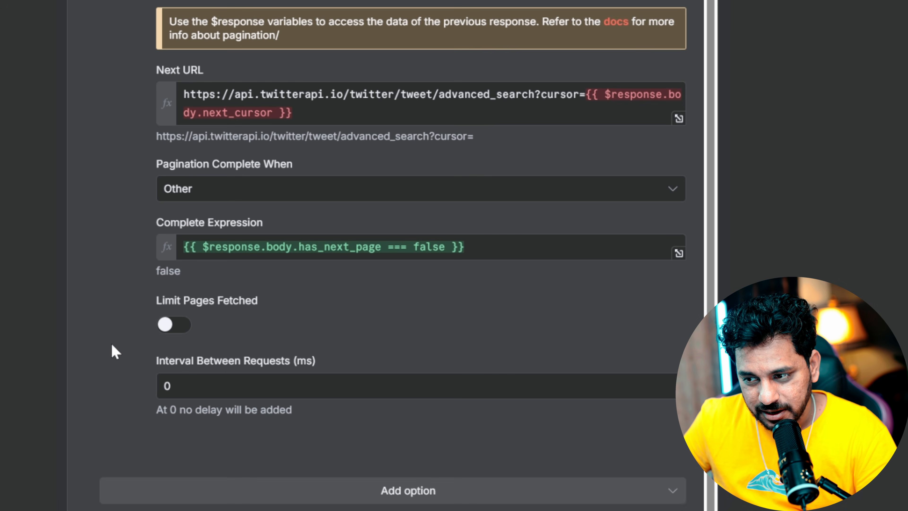
click(165, 326)
key(Tab)
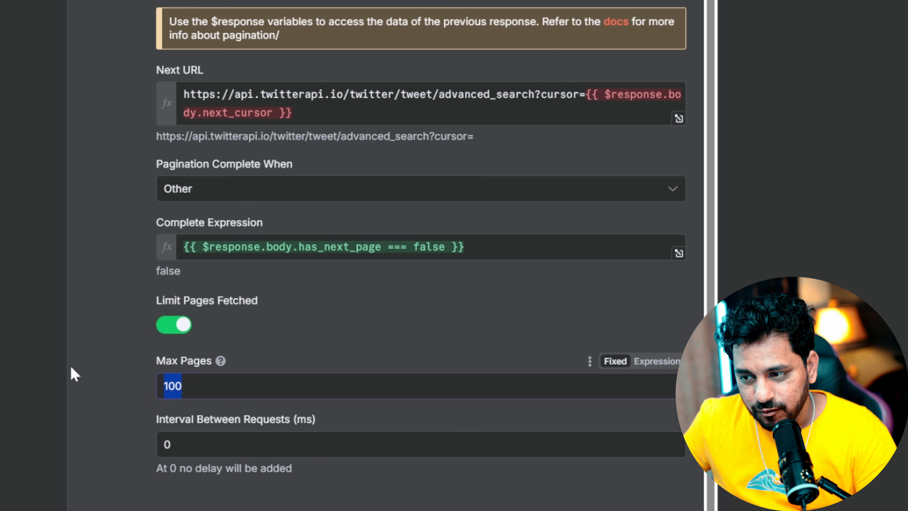
text(2)
click(56, 303)
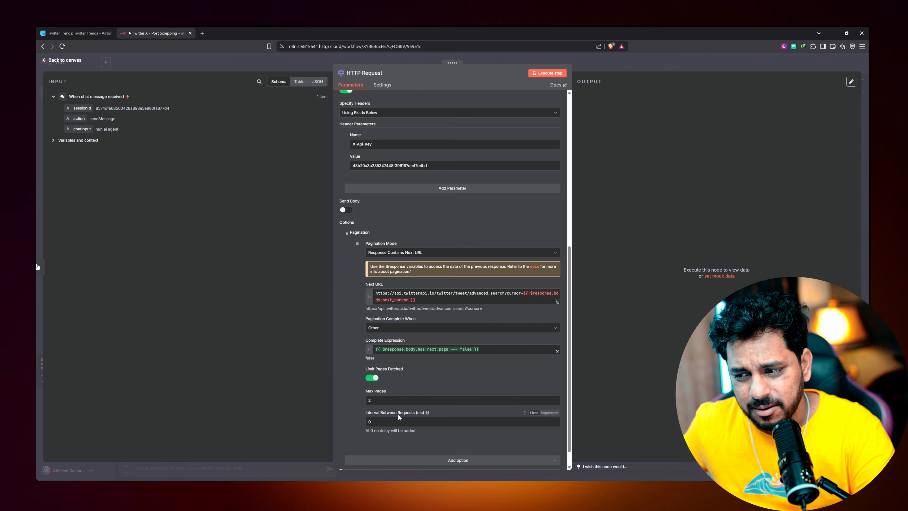
Reduce Max Pages to 1 and return to the workflow canvas
drag(385, 401, 306, 399)
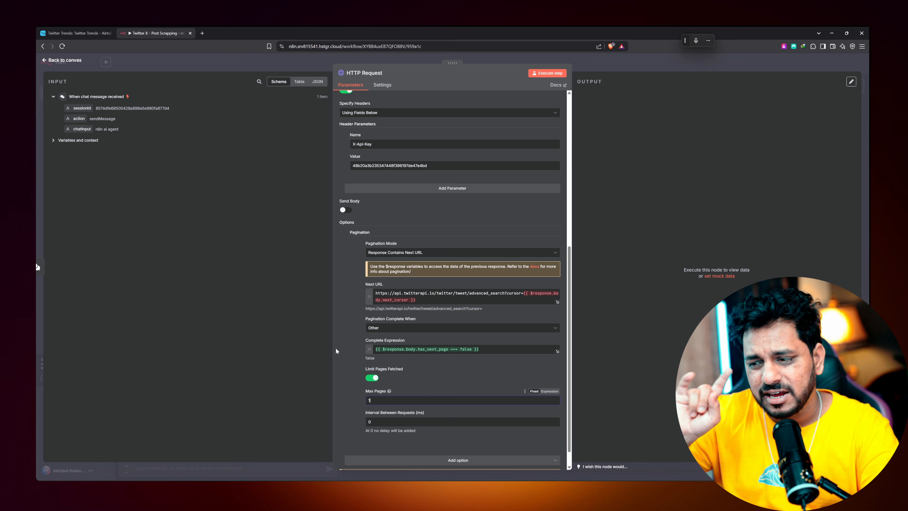
scroll(371, 323, down, 1)
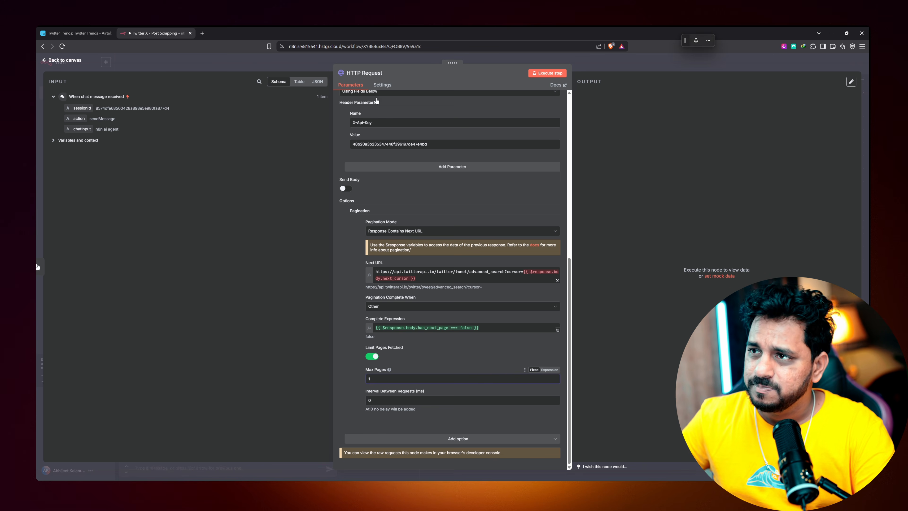
click(64, 60)
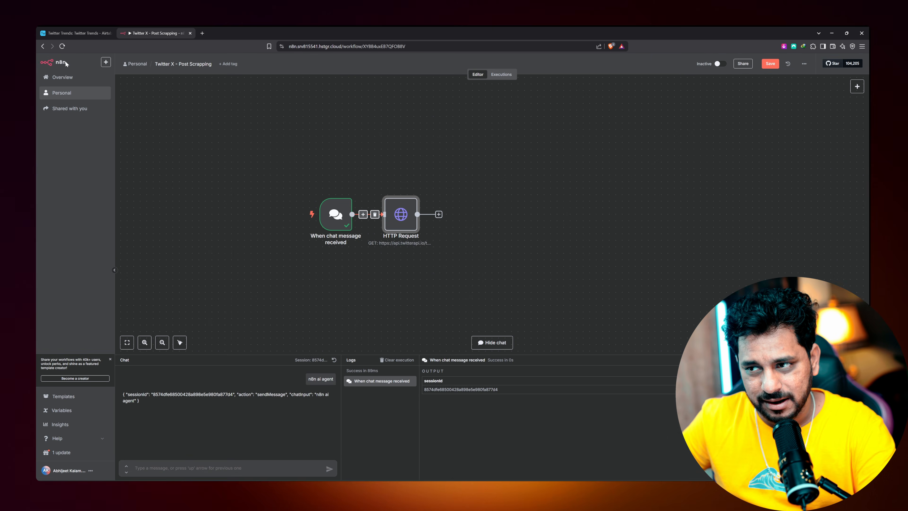
Move the HTTP Request node slightly away from the chat trigger and execute it on its own
mouse_move(401, 220)
mouse_down()
mouse_move(425, 220)
mouse_move(381, 220)
mouse_move(407, 220)
mouse_up()
double_click(408, 220)
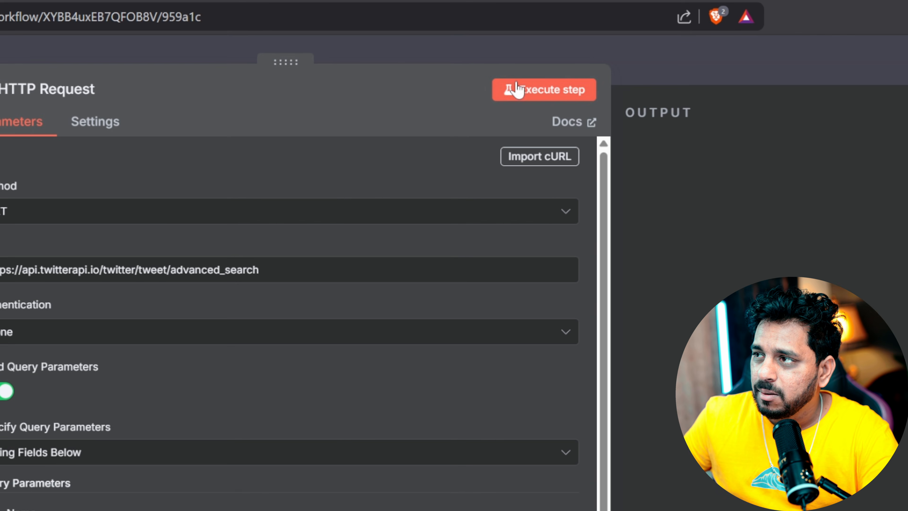
click(517, 89)
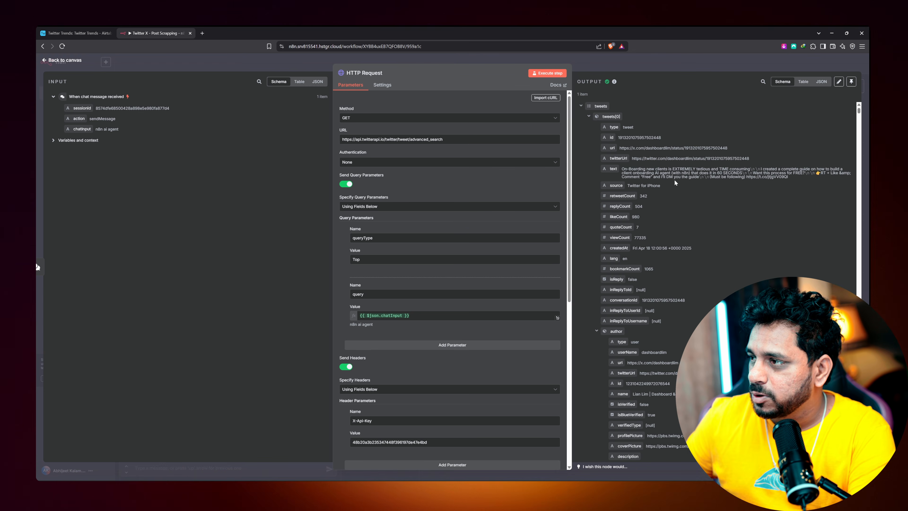
Examine the tweet and author fields in the HTTP Request node's output, and return to the canvas
scroll(675, 184, down, 15)
scroll(675, 184, up, 10)
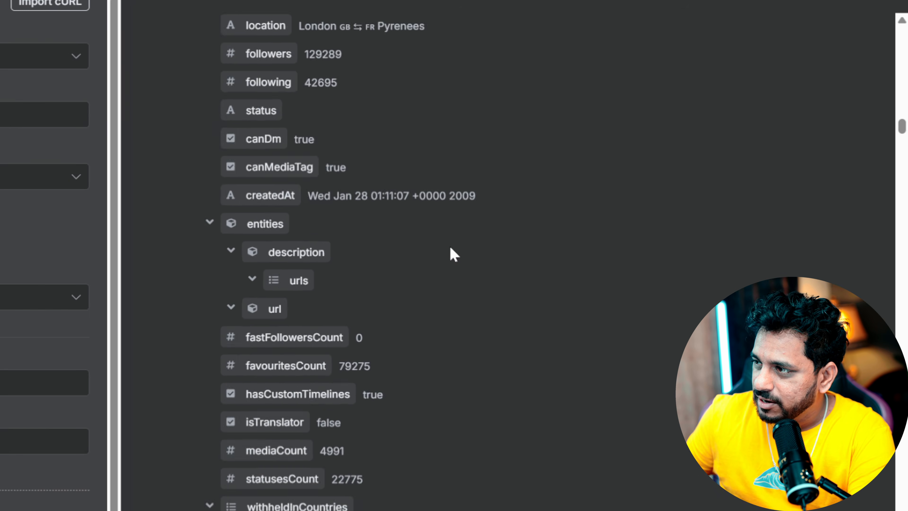
scroll(450, 248, down, 10)
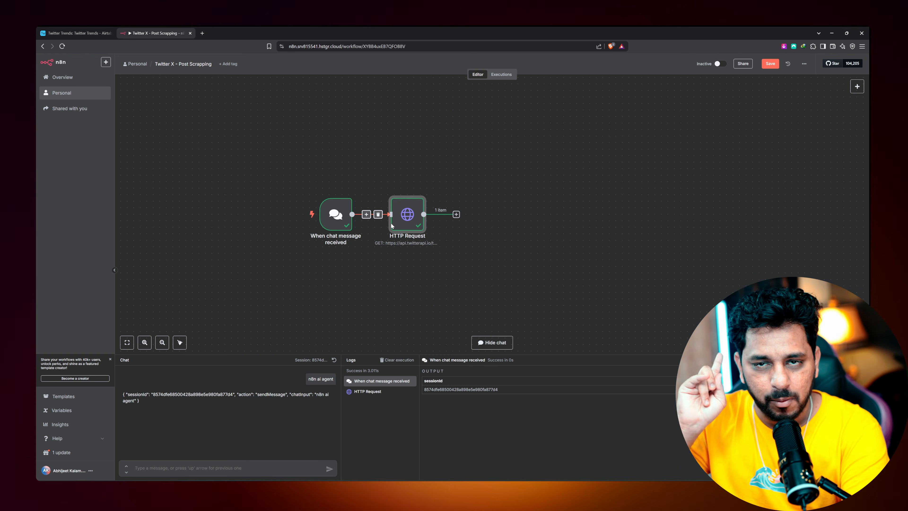
double_click(401, 219)
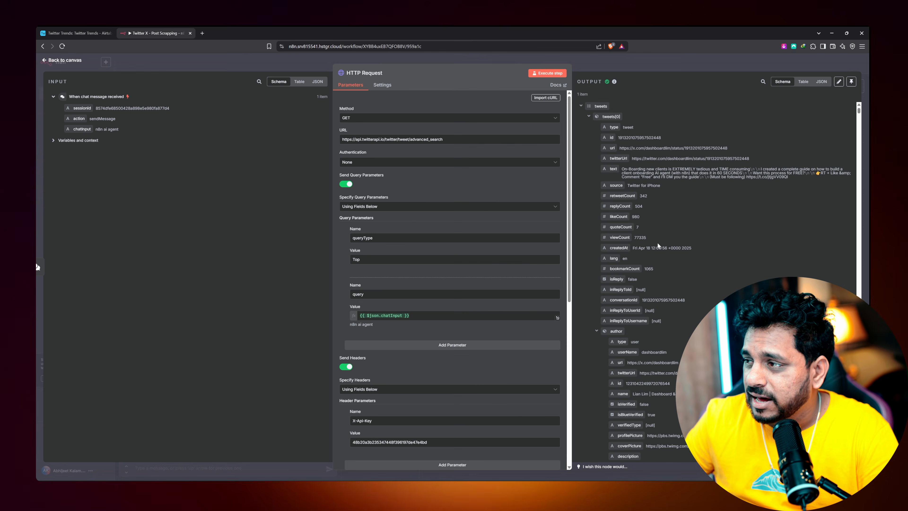
scroll(658, 245, down, 20)
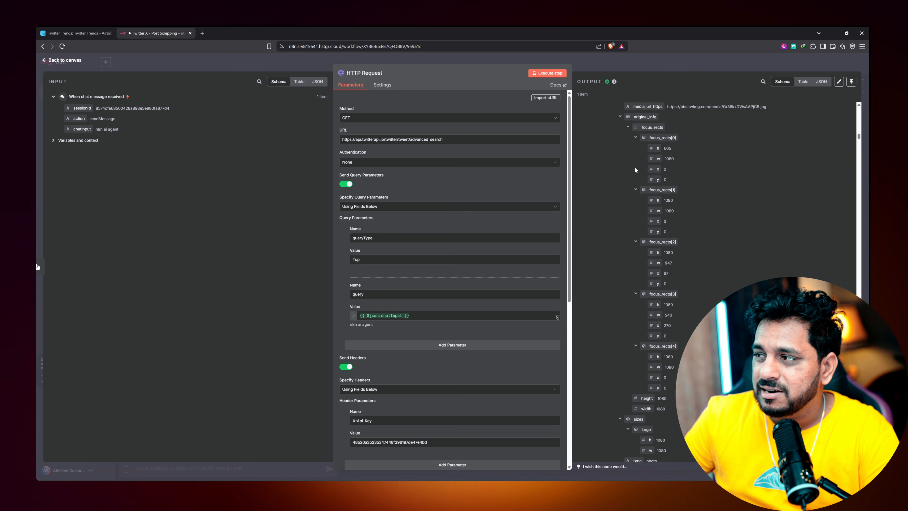
scroll(636, 169, down, 15)
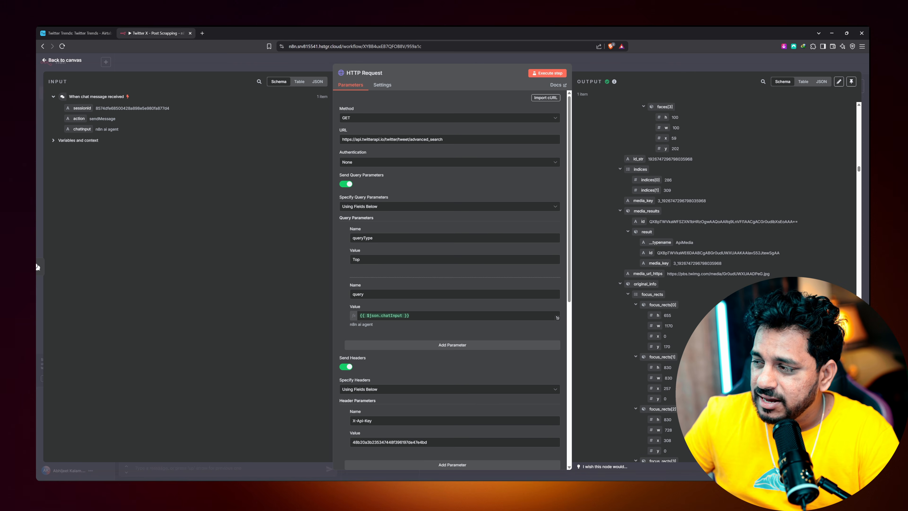
scroll(635, 169, down, 10)
click(71, 61)
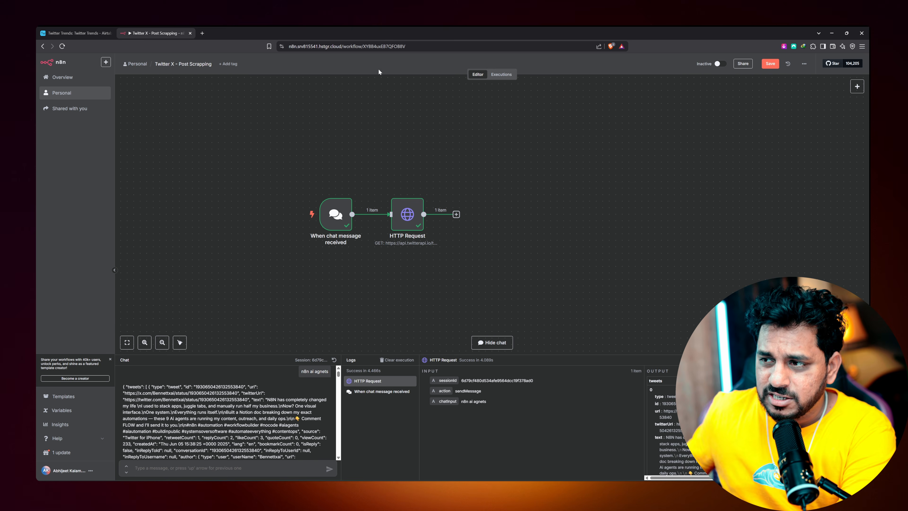
Add a Code node to the workflow and clear its default JavaScript
click(857, 86)
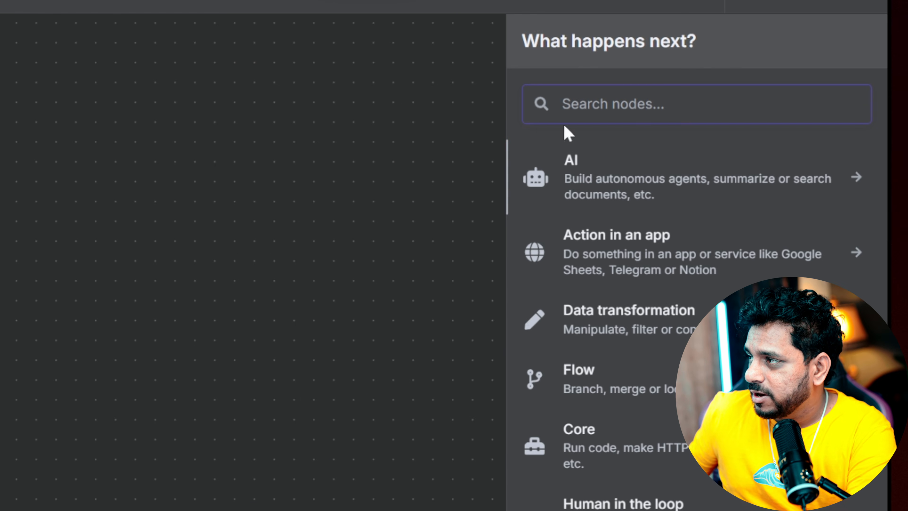
text(code)
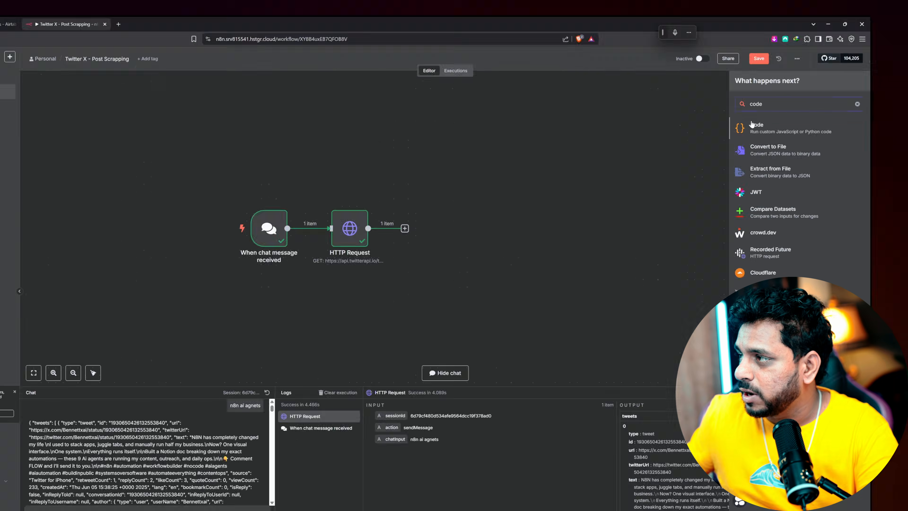
key(Return)
click(411, 185)
key(ctrl+a)
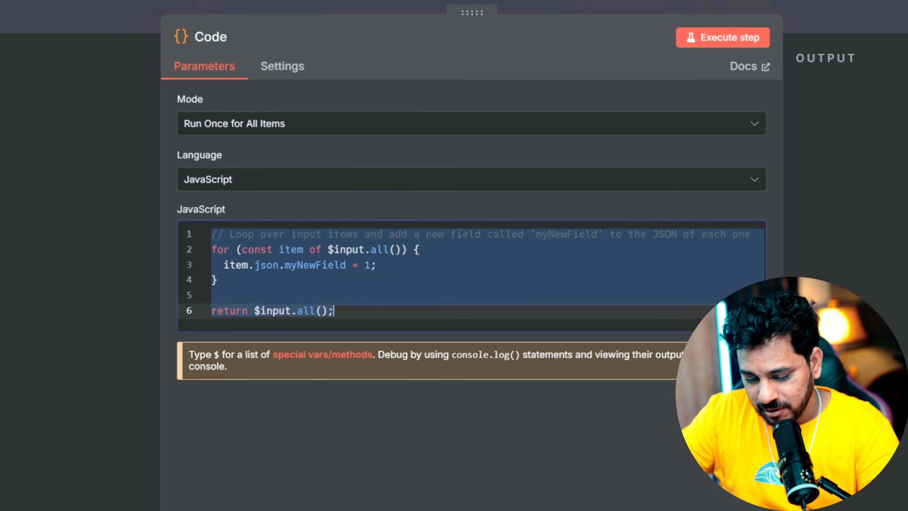
key(BackSpace)
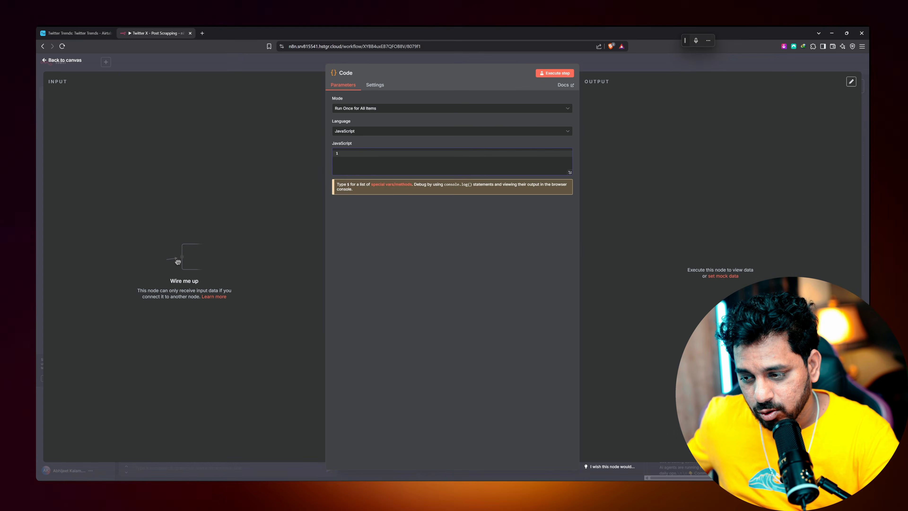
Copy the tweet deduplication and formatting JavaScript from the Notion notes into the Code node, and execute the node
key(alt+Tab)
scroll(449, 261, up, 1)
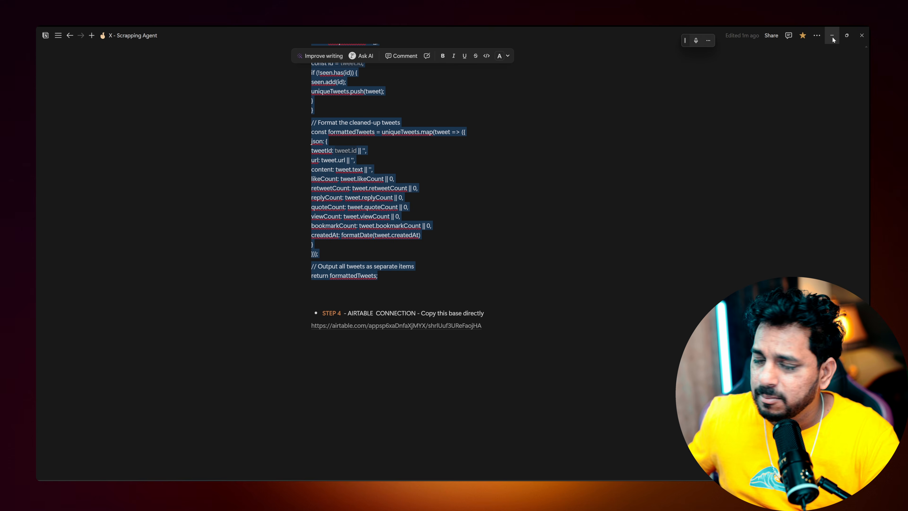
click(832, 36)
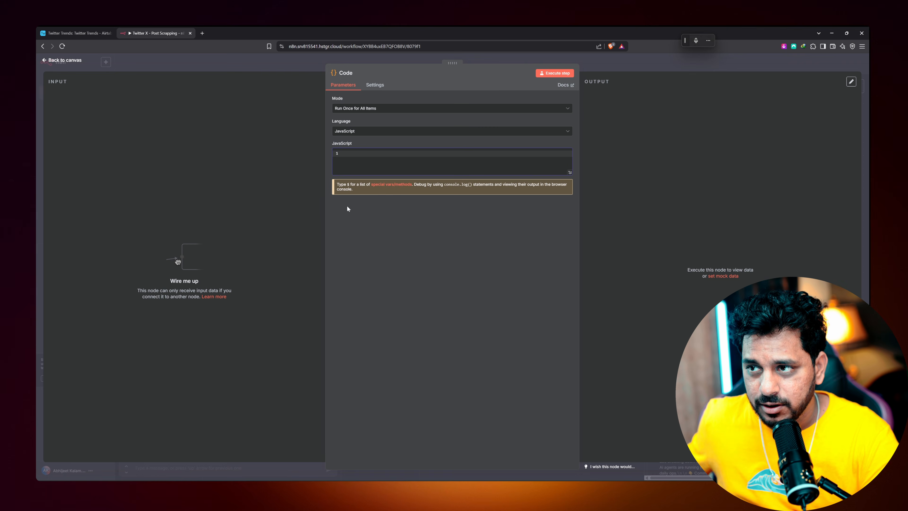
key(ctrl+v)
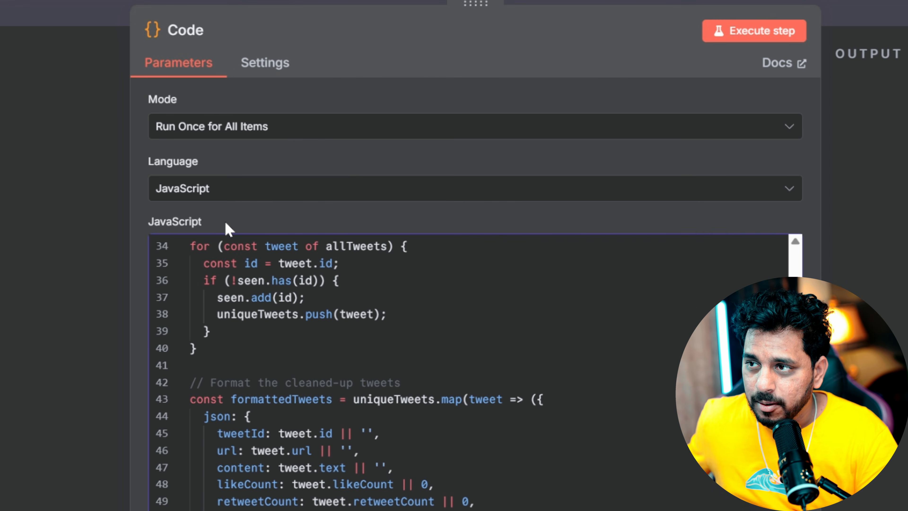
scroll(537, 357, up, 6)
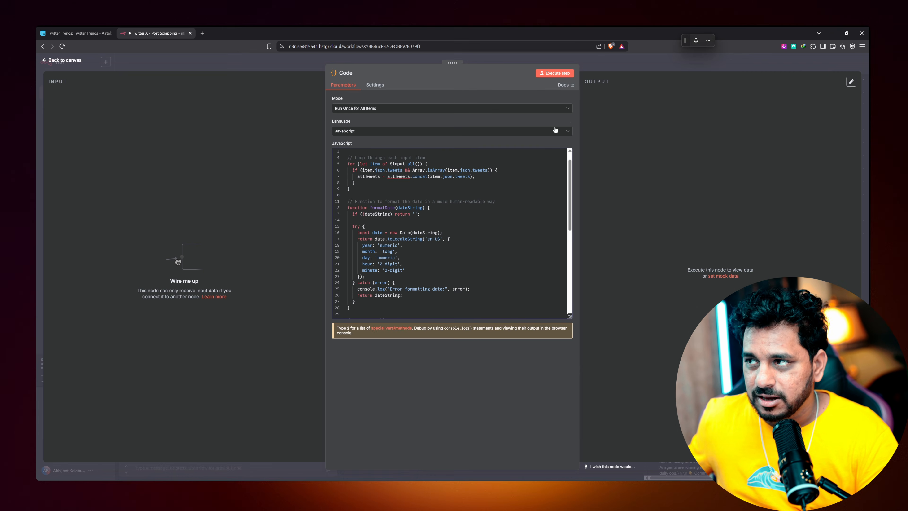
click(751, 31)
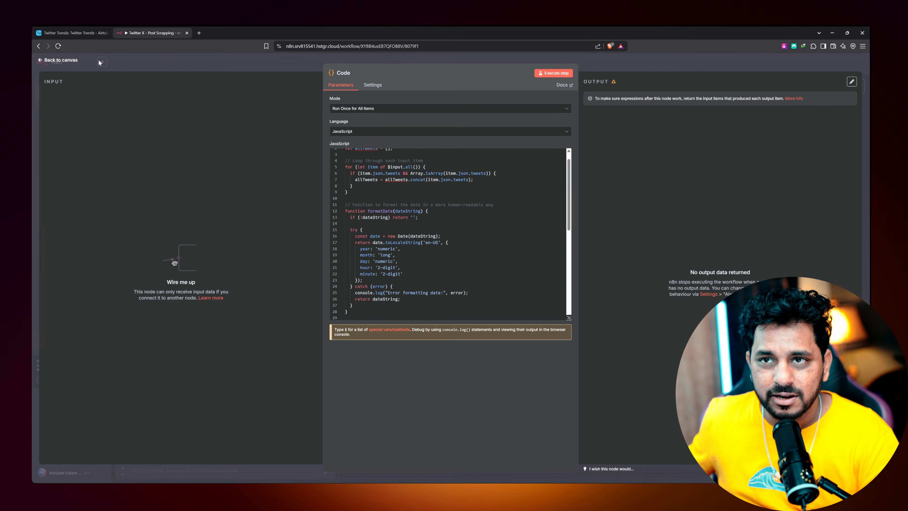
Place the Code node beside the HTTP Request node and connect it to that node's output
click(71, 60)
drag(519, 241, 493, 212)
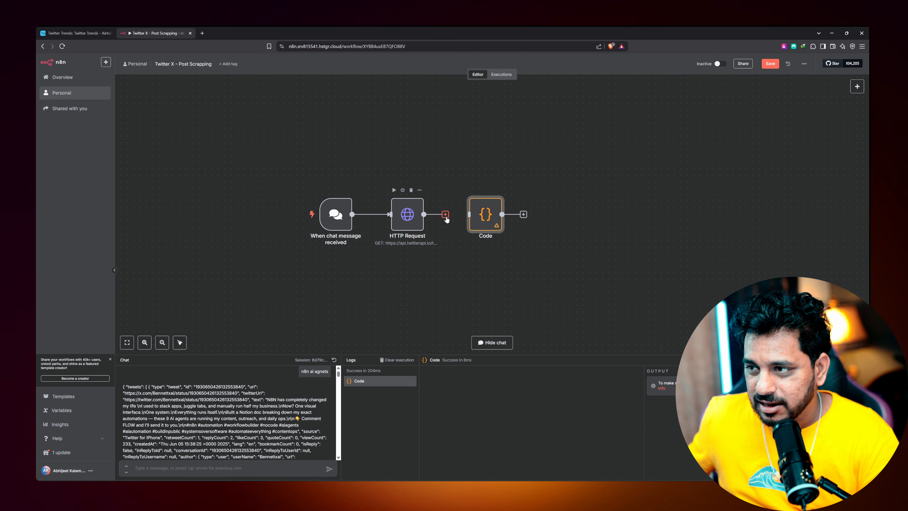
double_click(482, 212)
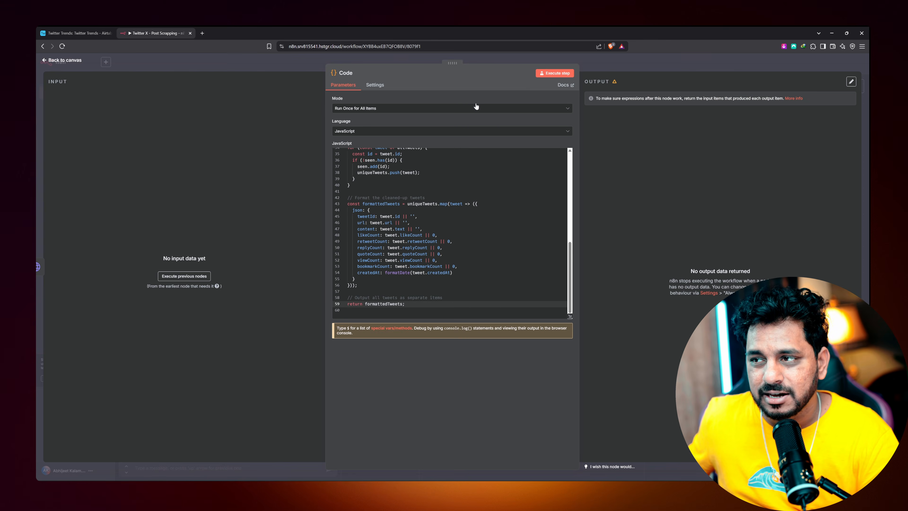
key(Escape)
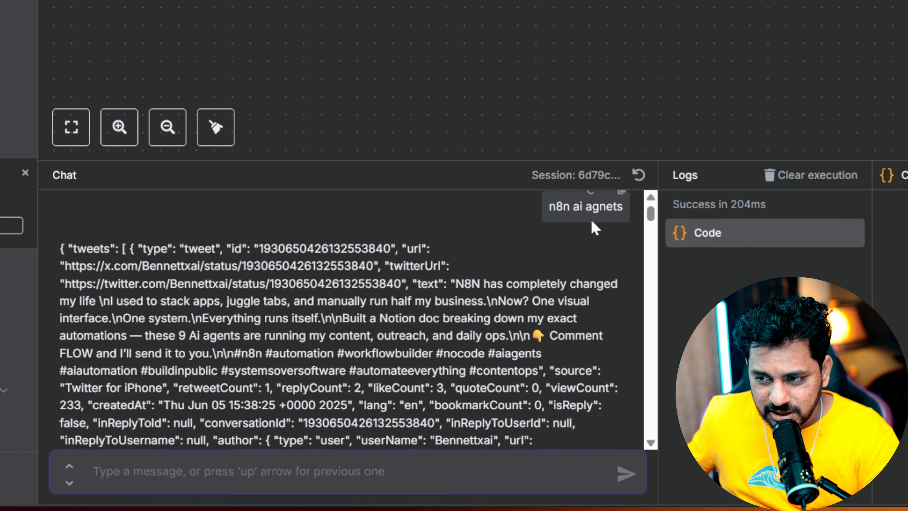
Resend the chat message "n8n ai agnets" to run the workflow, and review the Code node's formatted tweet output
click(609, 201)
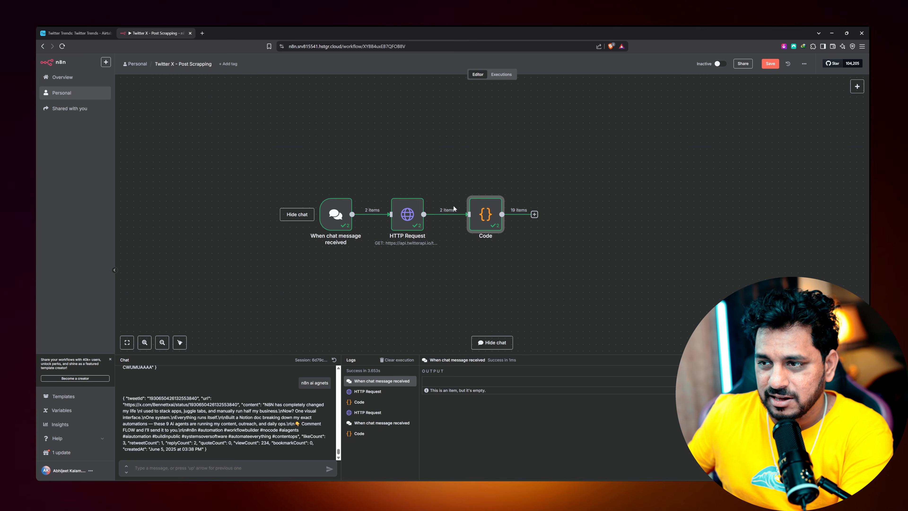
double_click(485, 214)
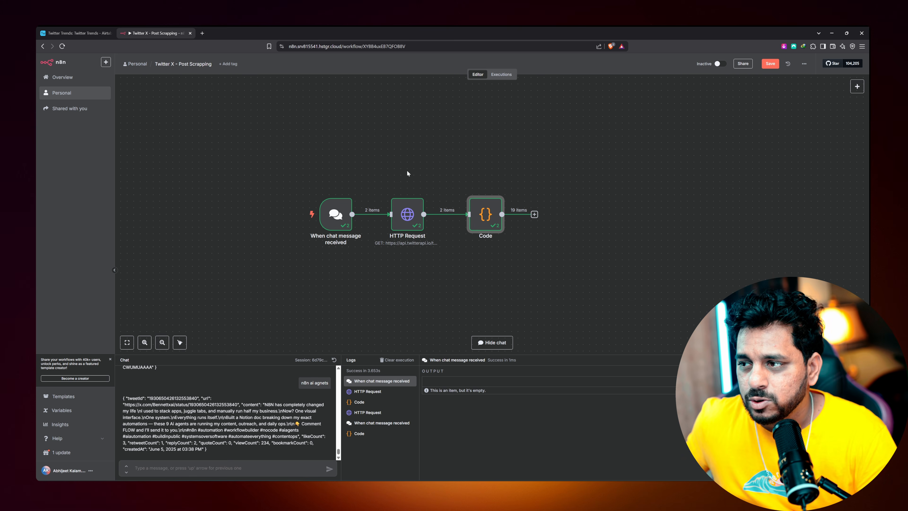
double_click(485, 214)
scroll(452, 231, up, 1)
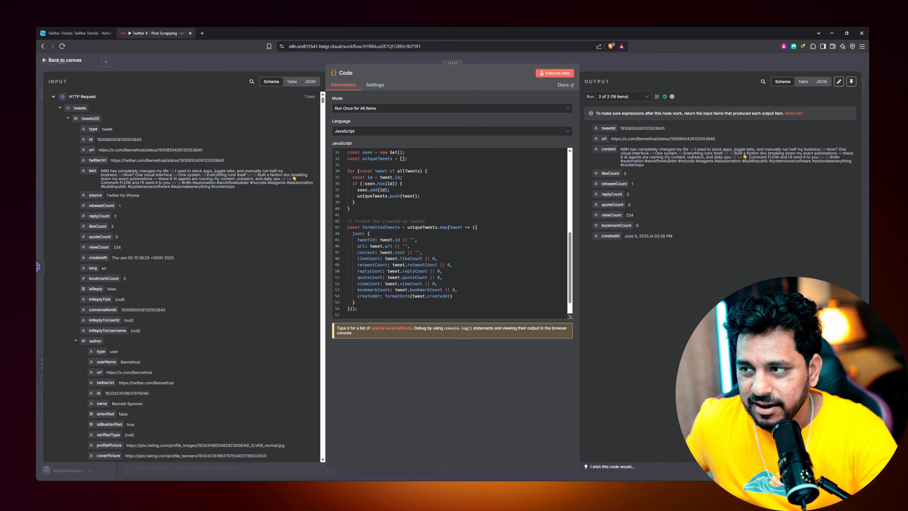
scroll(452, 232, down, 1)
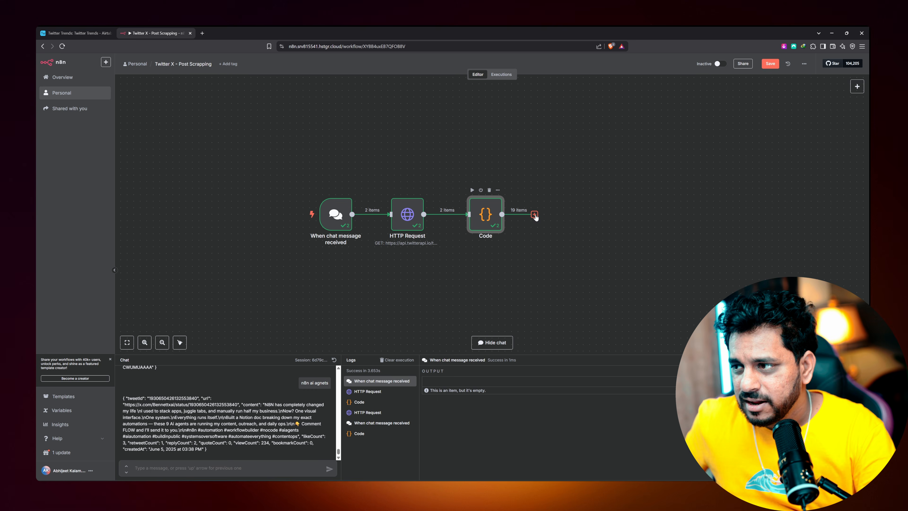
Add an Airtable node with the Create a record action after the Code node
click(513, 219)
text(airtabv)
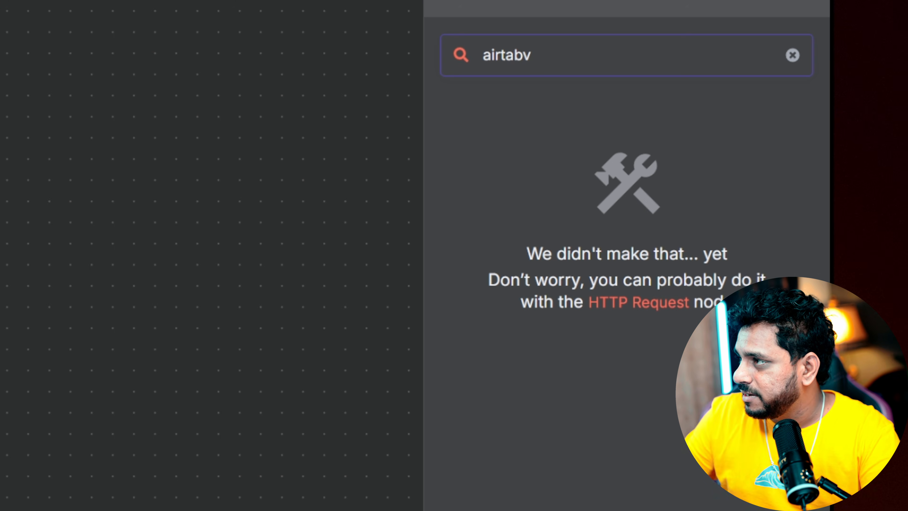
key(BackSpace)
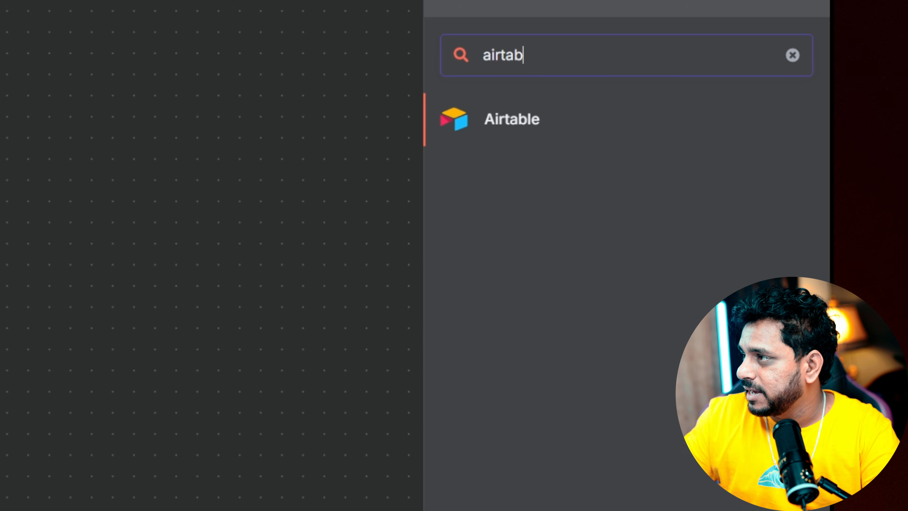
click(501, 120)
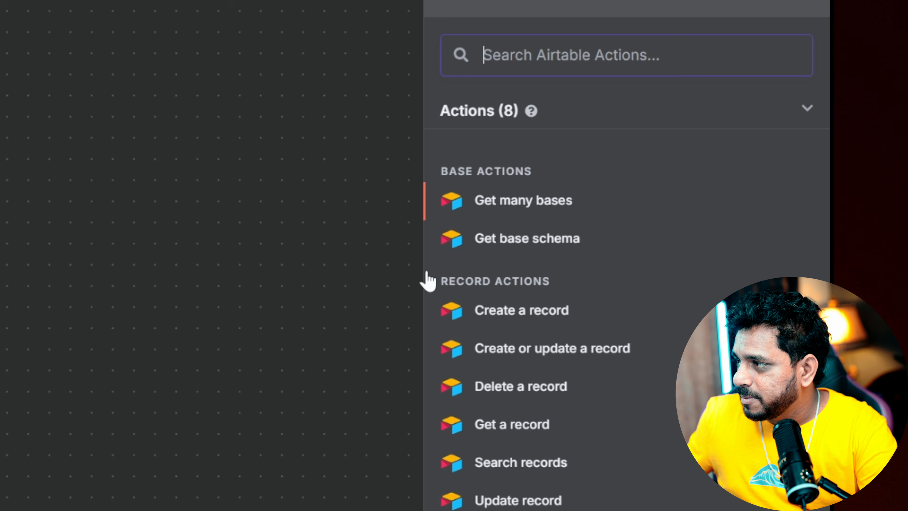
click(527, 320)
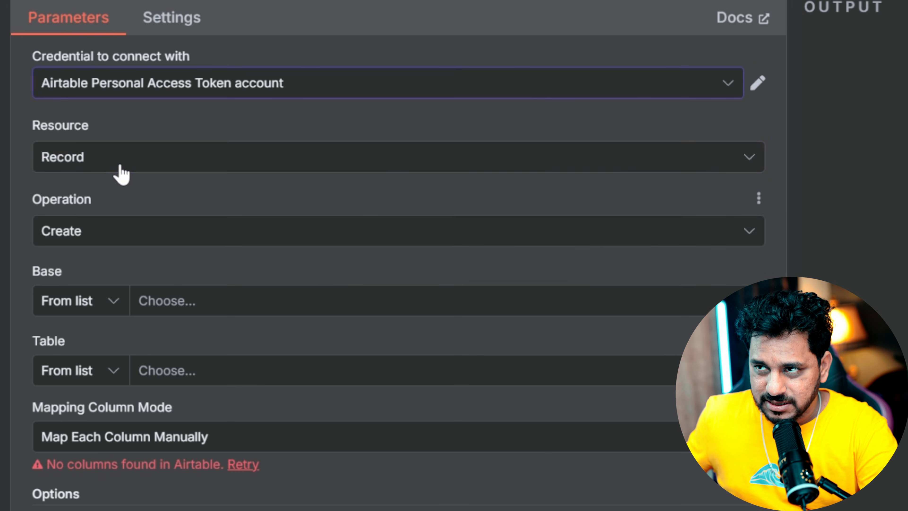
Configure the Airtable node to create records in the Twitter Trends base and Twitter Trends table, with columns mapped manually
click(364, 129)
click(69, 246)
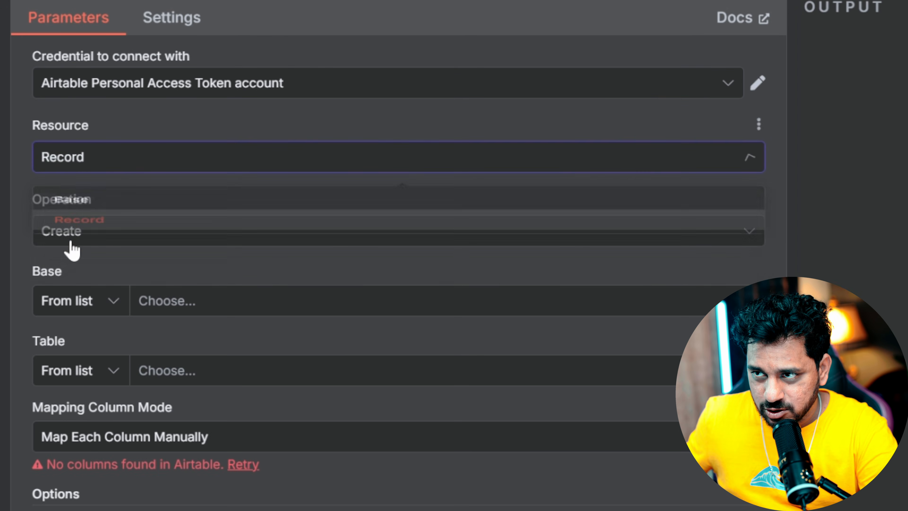
click(154, 301)
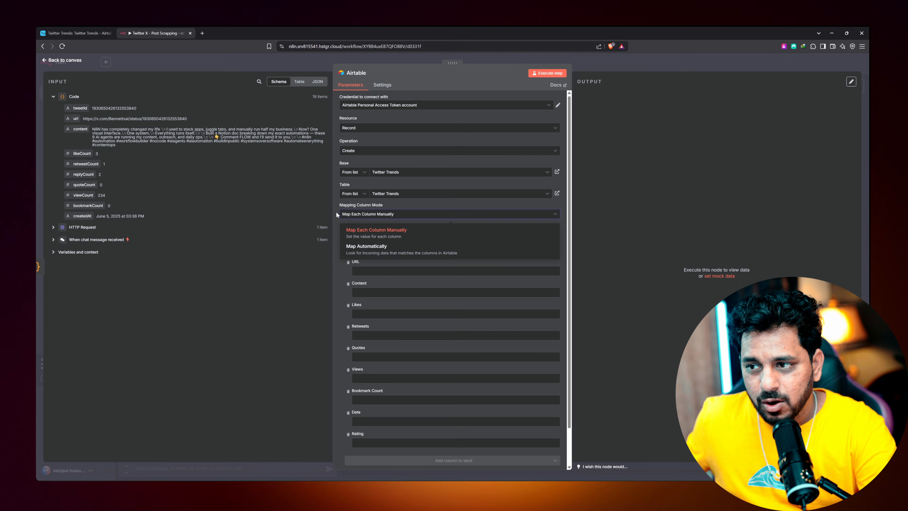
scroll(358, 257, down, 1)
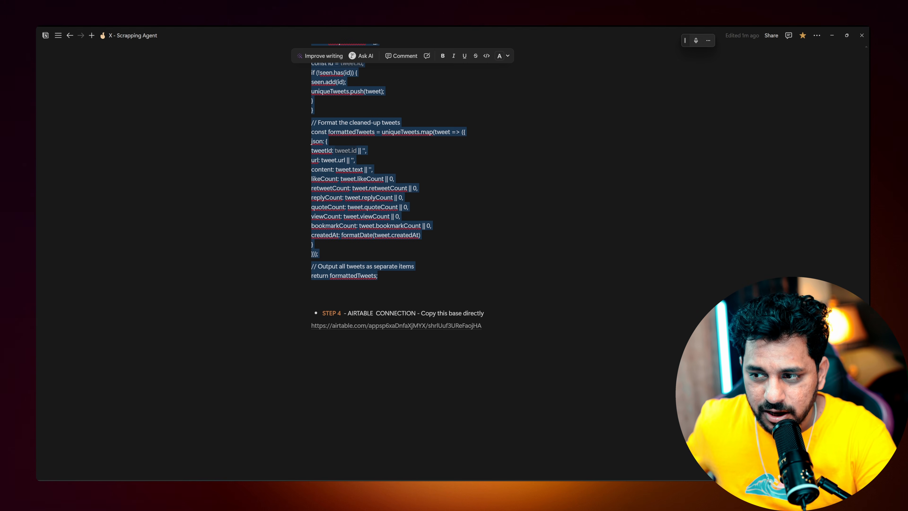
Locate the shareable Airtable base link under Step 4 of the Notion notes, and return to the workflow
click(397, 358)
drag(482, 326, 311, 326)
click(372, 337)
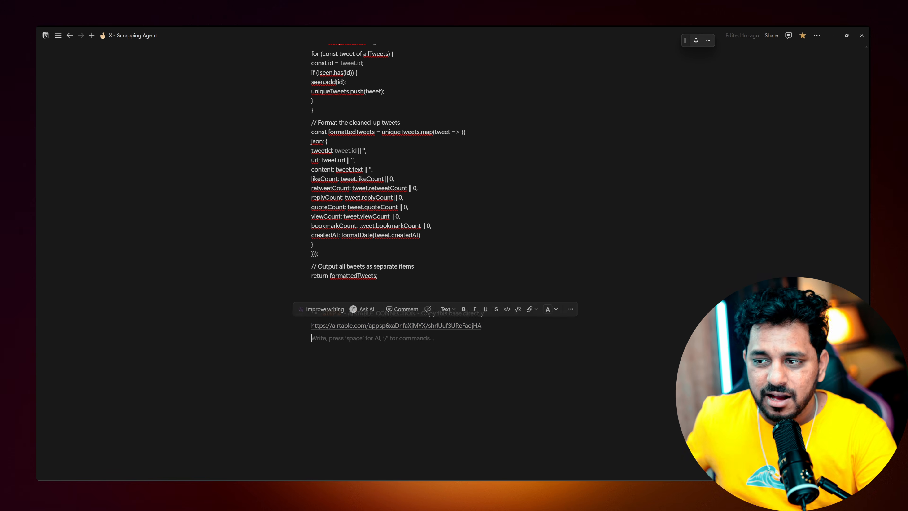
click(832, 35)
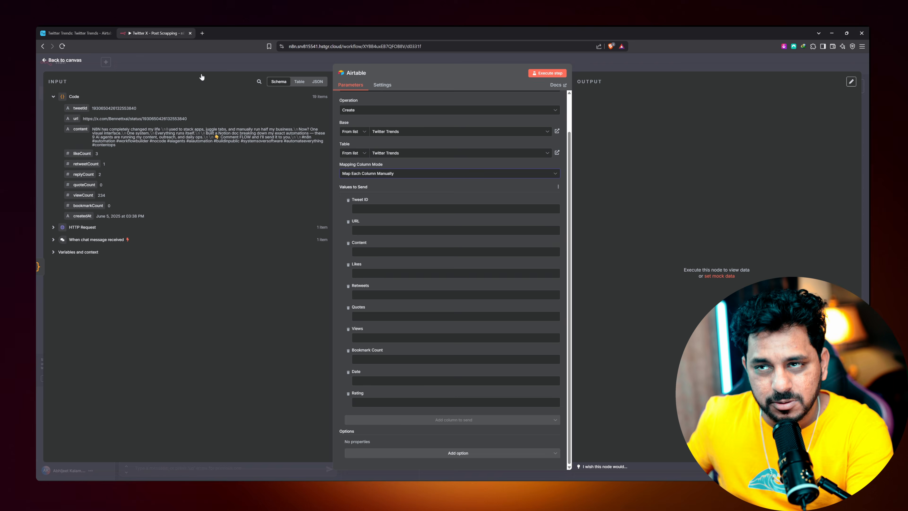
Switch to the Twitter Trends table in Airtable, narrow the Rating column and remove the existing sort
click(94, 33)
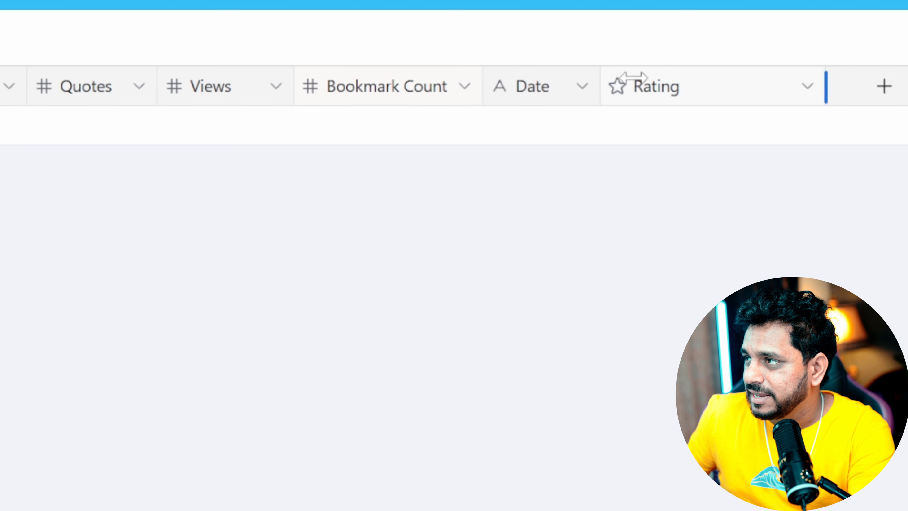
drag(825, 86, 732, 89)
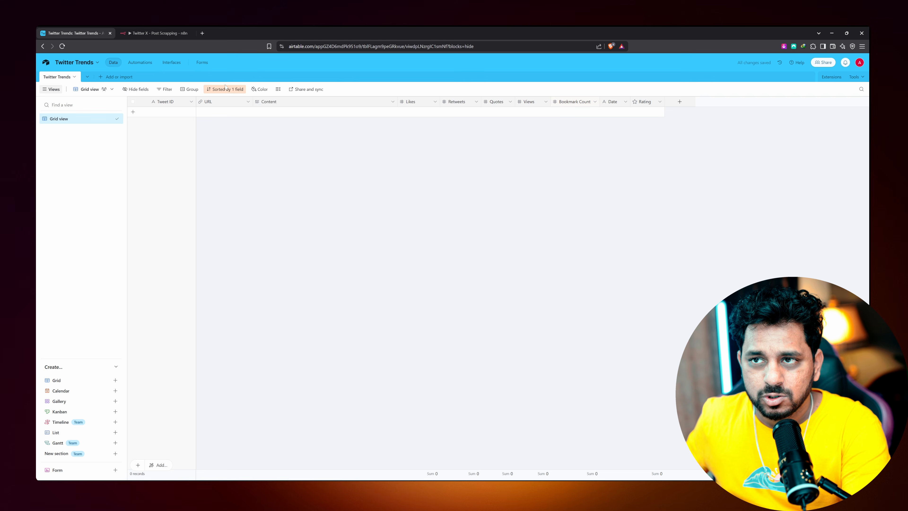
click(225, 89)
click(340, 117)
key(Escape)
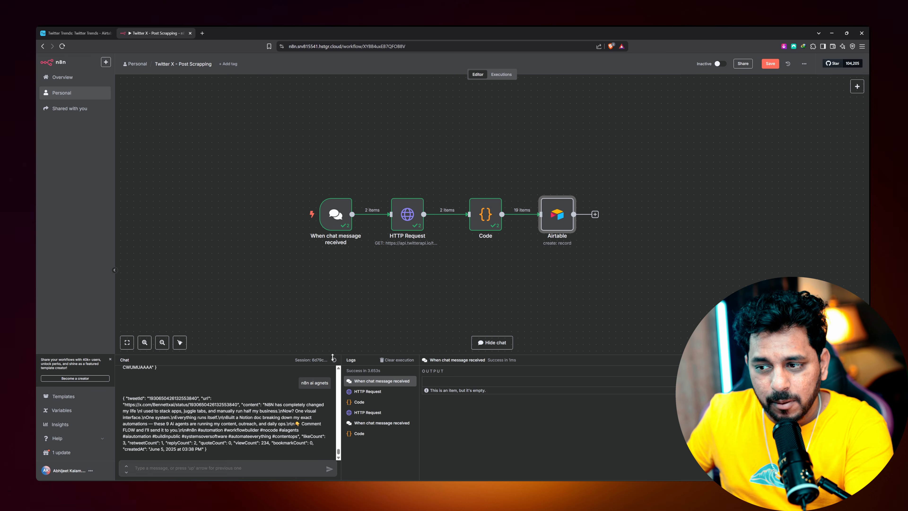
Reset the chat session, send the message "N8n ai agents" to run the workflow, and open the Airtable table
click(335, 360)
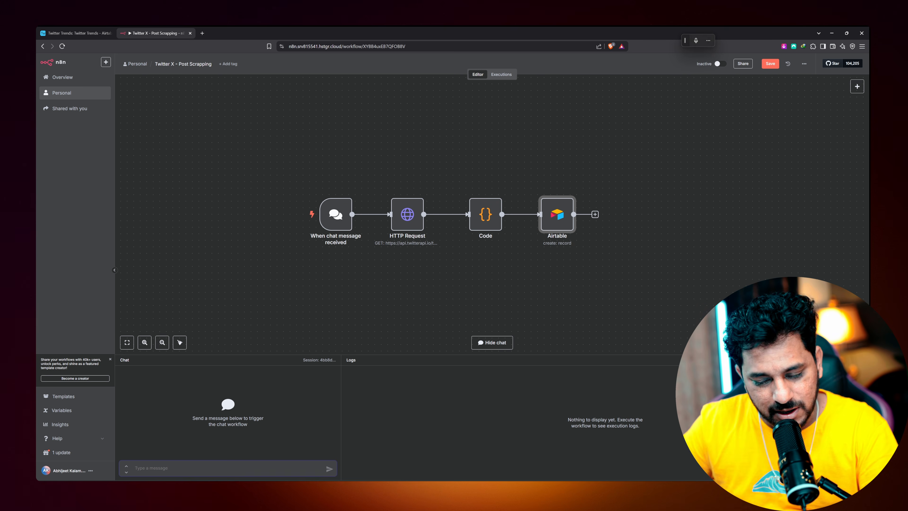
text(N8n ai agents)
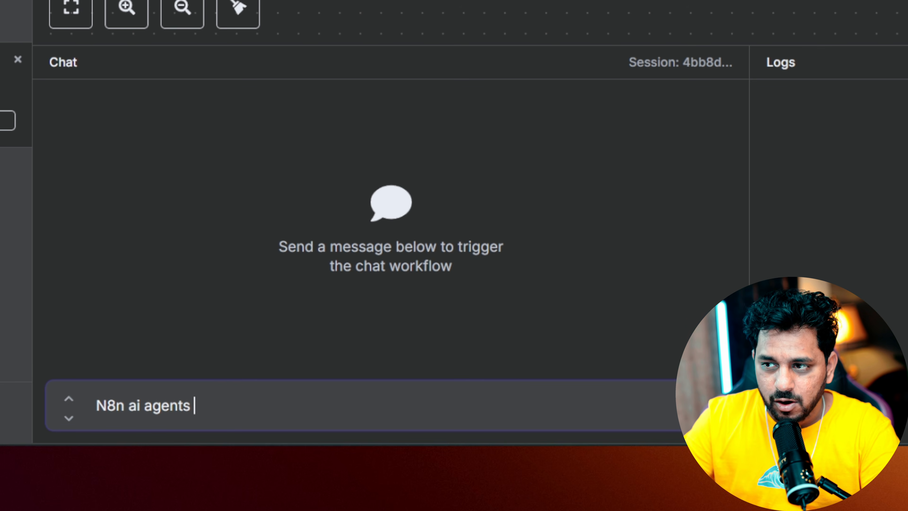
key(Return)
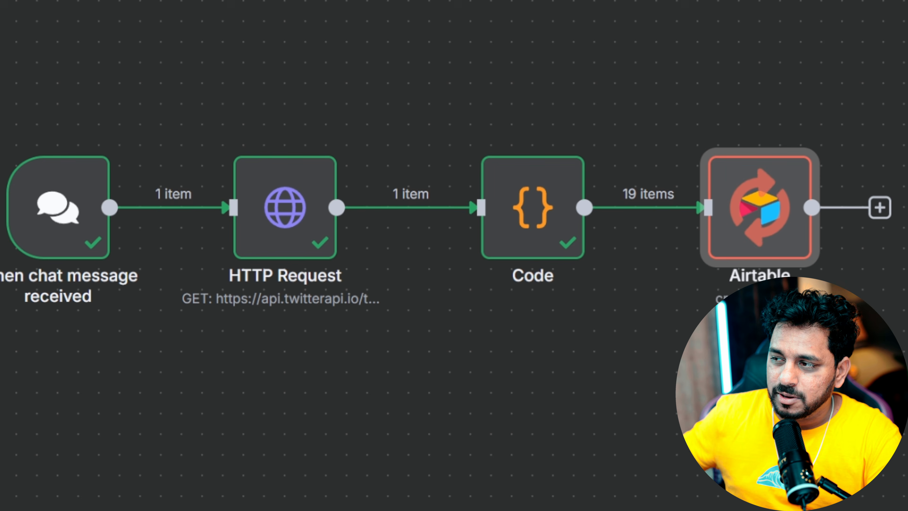
mouse_move(764, 215)
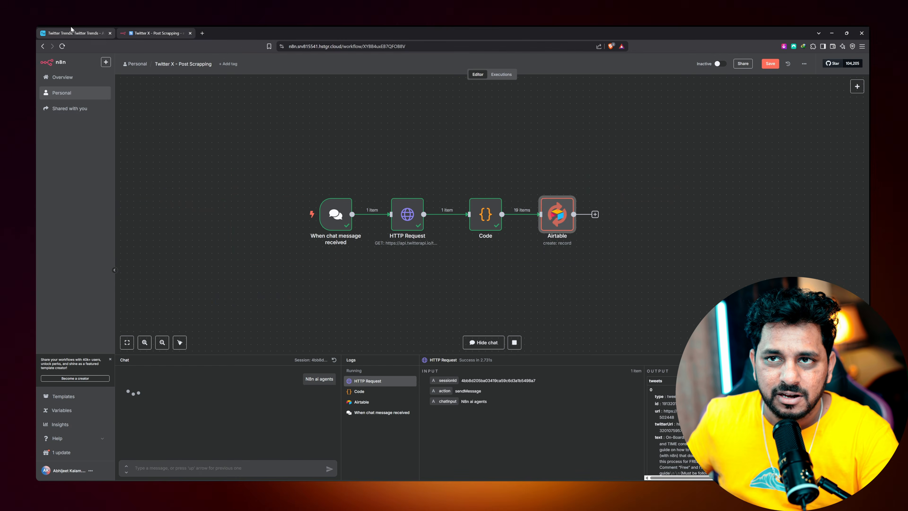
click(71, 30)
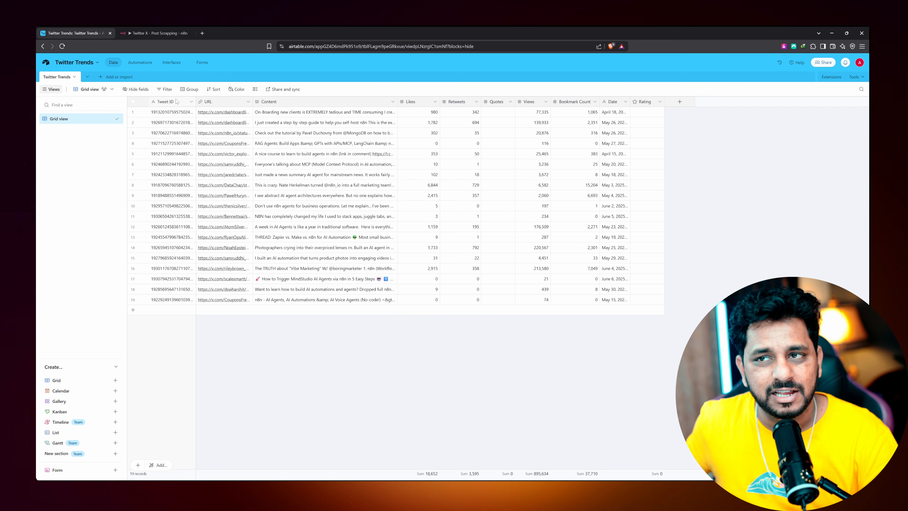
Sort the Twitter Trends records by Views in 9 → 1 order
click(213, 89)
click(229, 178)
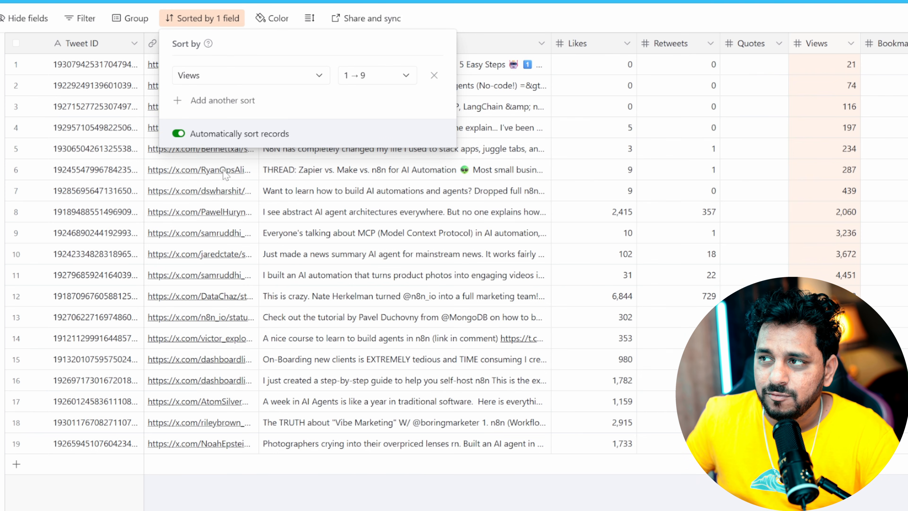
click(393, 80)
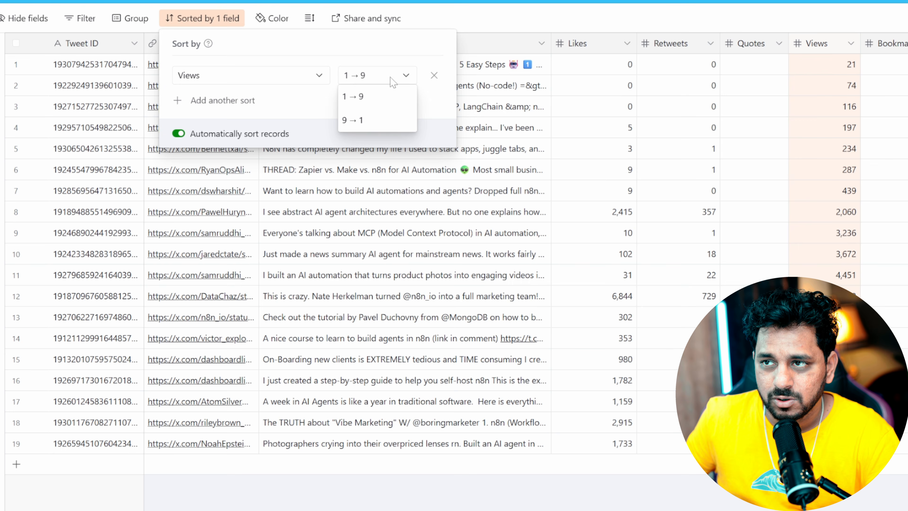
click(371, 120)
click(806, 67)
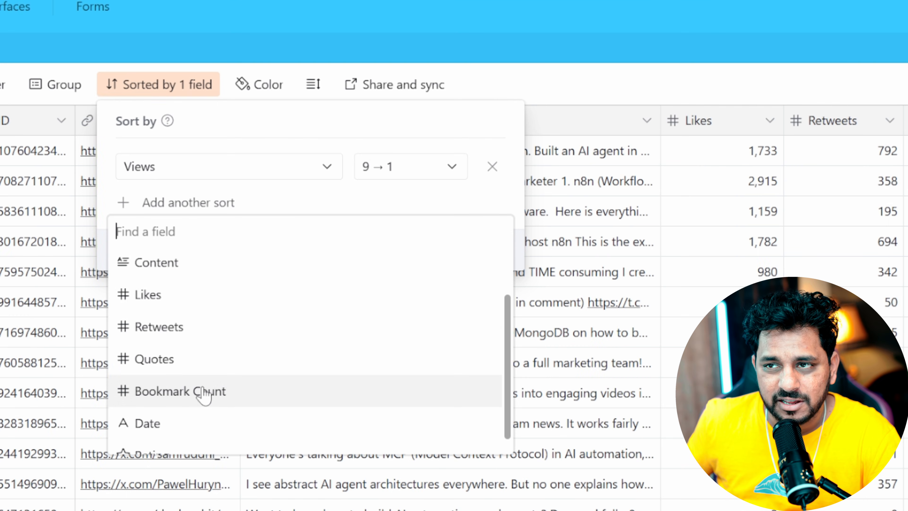
Add a Bookmark Count sort in 9 → 1 order and remove the Views sort
click(204, 392)
click(422, 202)
click(372, 265)
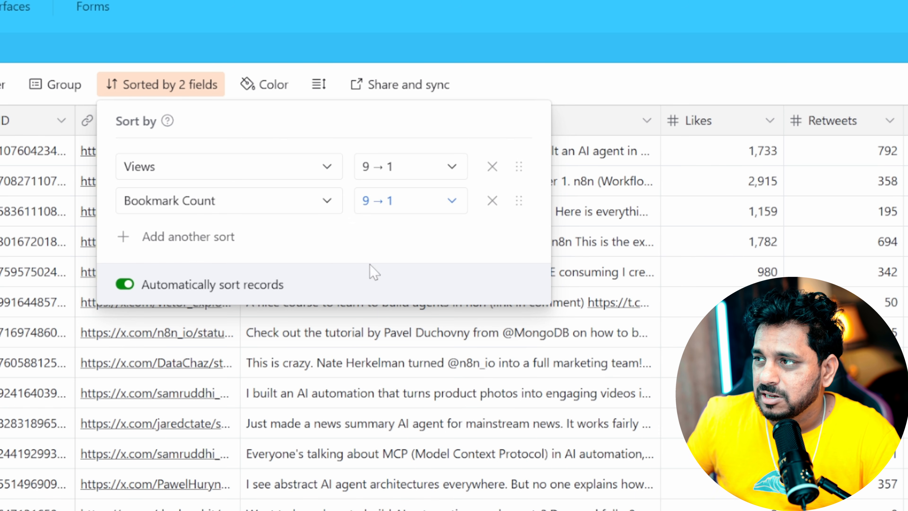
click(128, 309)
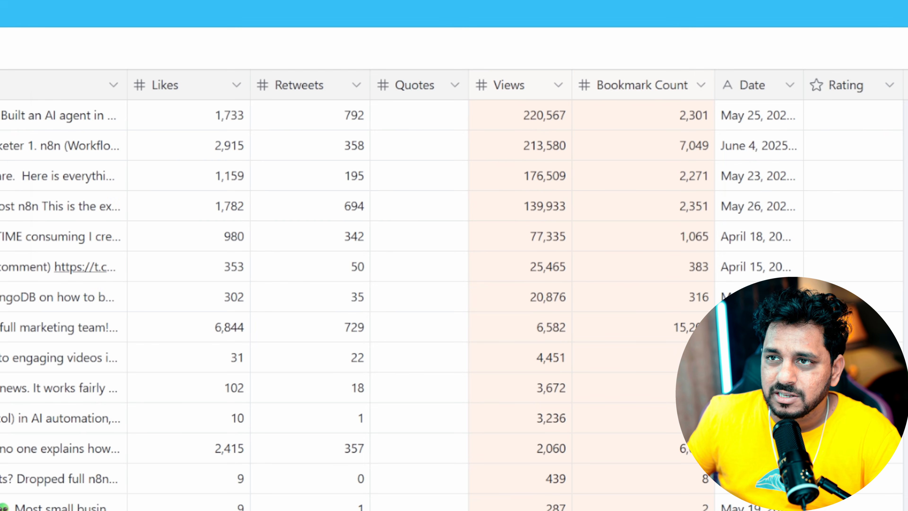
click(1, 48)
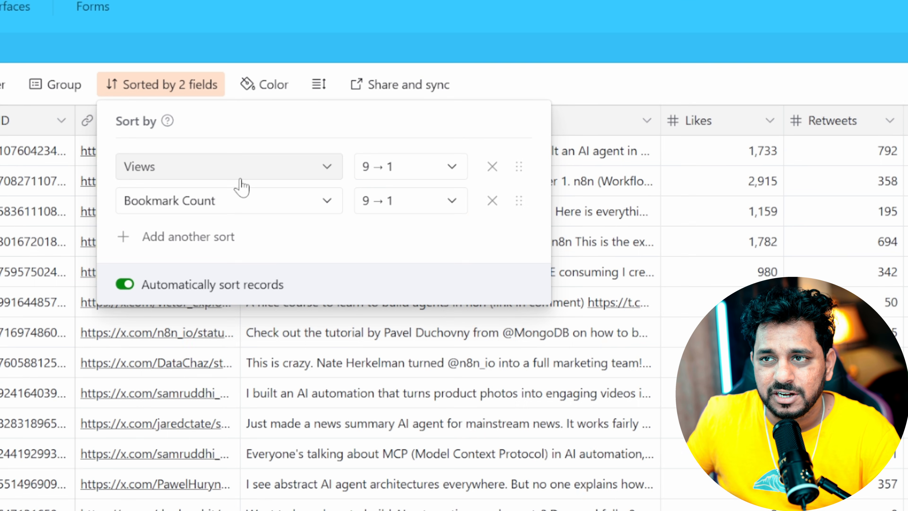
click(493, 166)
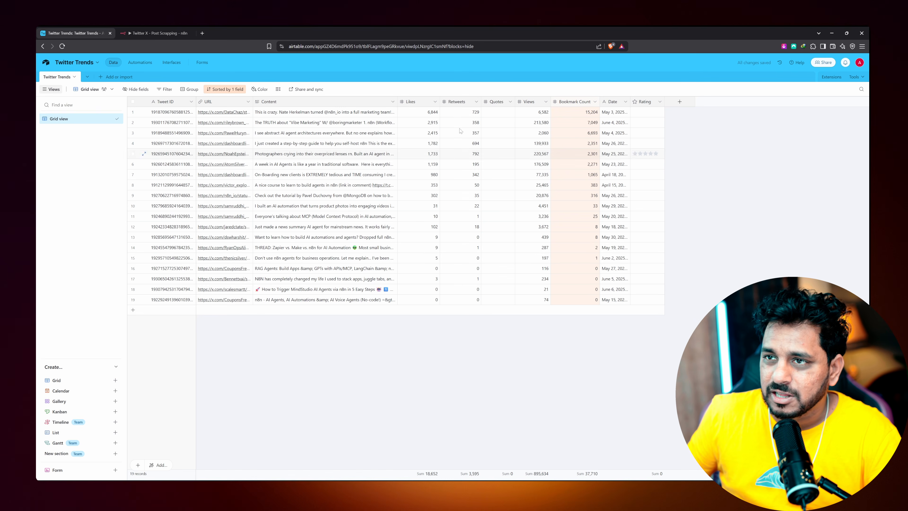
Open the most bookmarked record's tweet on X, read through the post and its thread, and return to Airtable
click(224, 112)
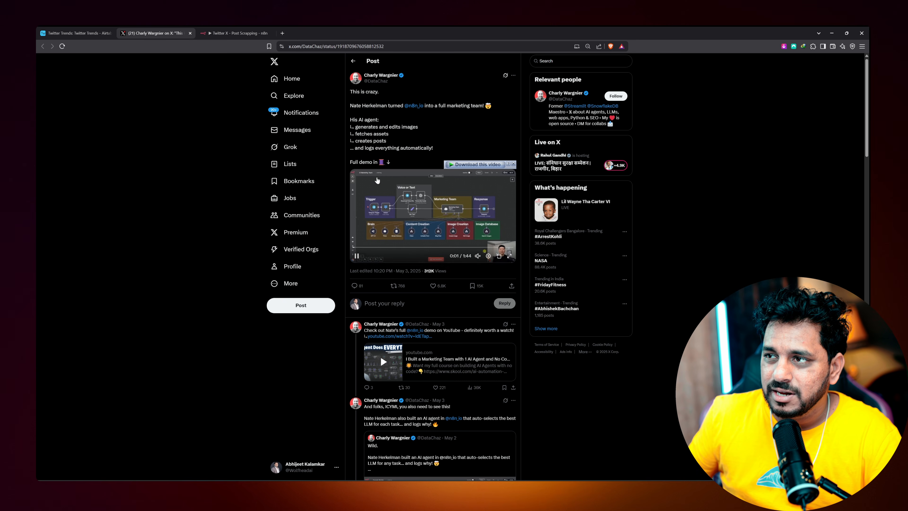
scroll(417, 218, down, 2)
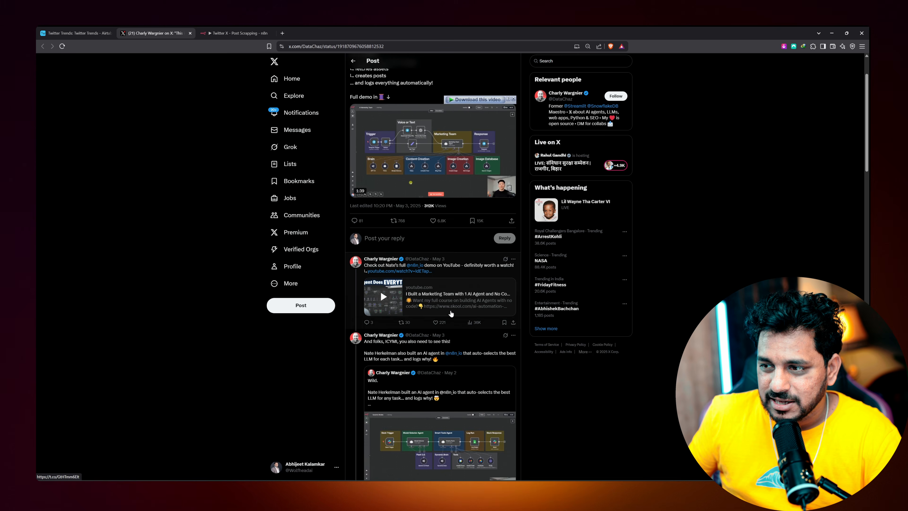
scroll(451, 314, down, 7)
scroll(450, 310, up, 9)
click(79, 33)
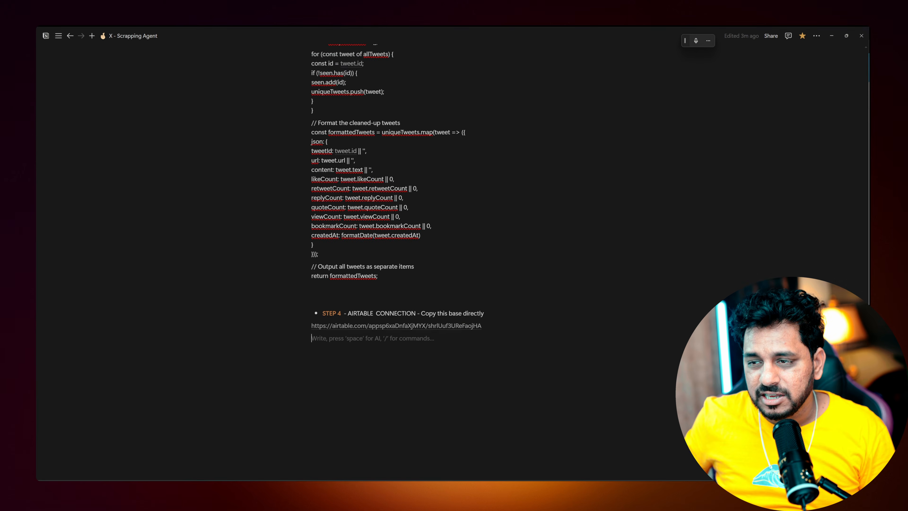
scroll(449, 251, up, 15)
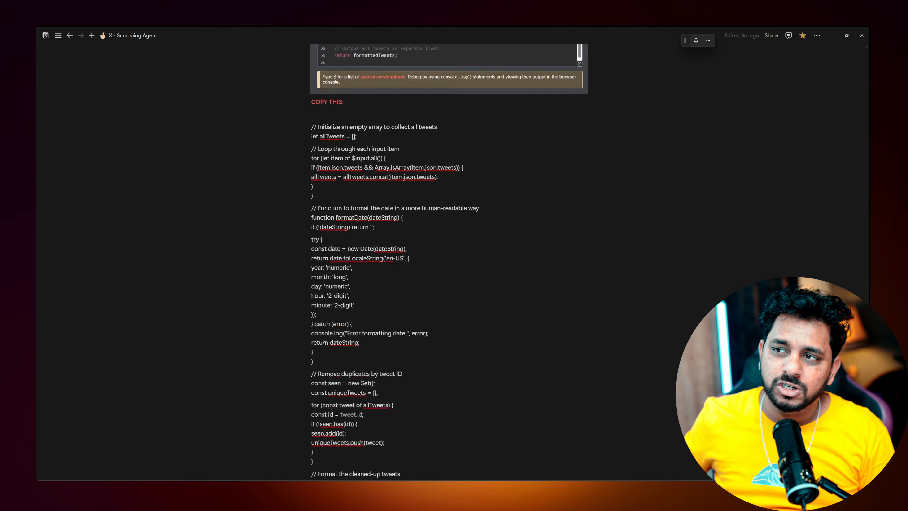
scroll(452, 261, up, 6)
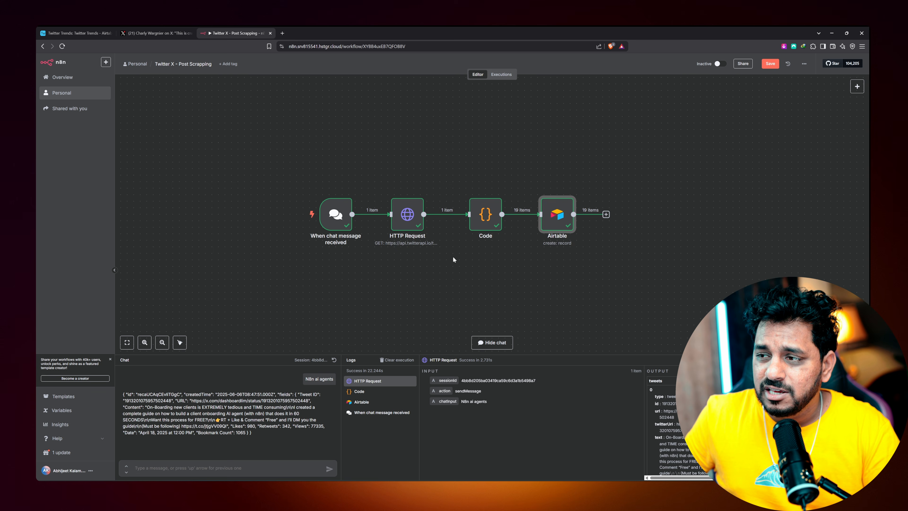
scroll(453, 256, down, 2)
scroll(435, 255, up, 2)
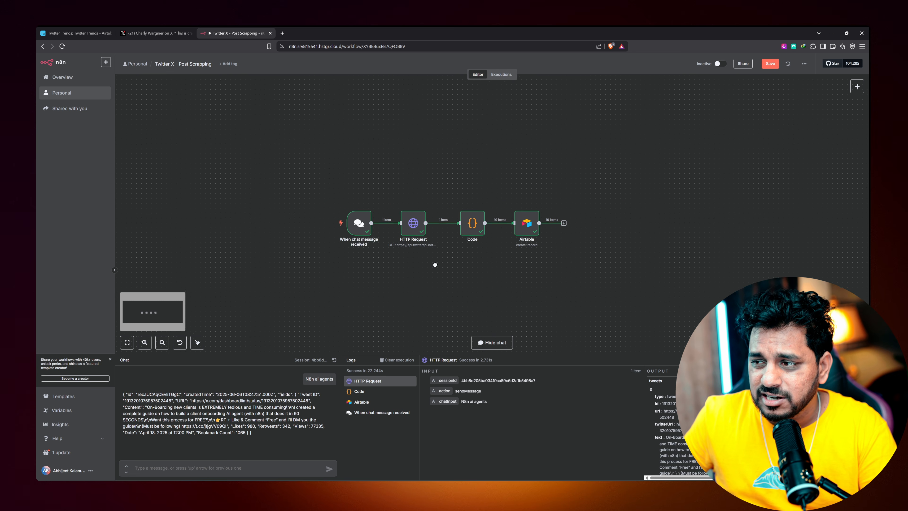
drag(435, 265, 461, 252)
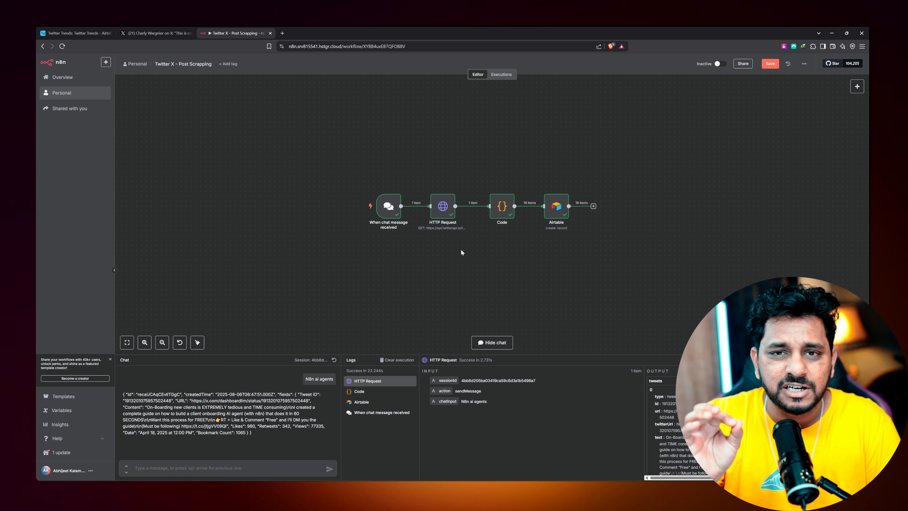